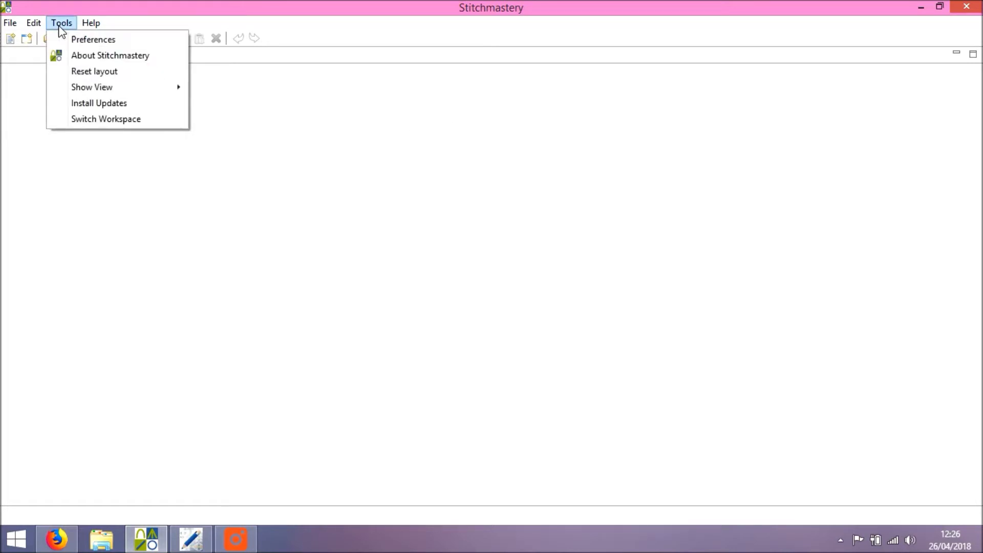
- Check the pre-V3 user stitch libraries in Stitchmastery preferences, then close without applying changes
{"action": "left_click", "coordinate": [61, 24]}
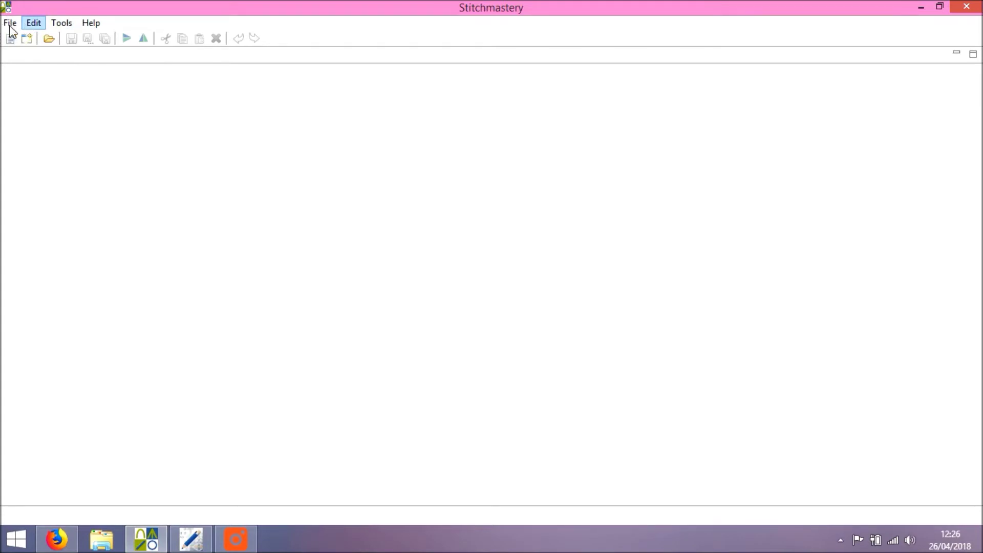
{"action": "left_click", "coordinate": [10, 23]}
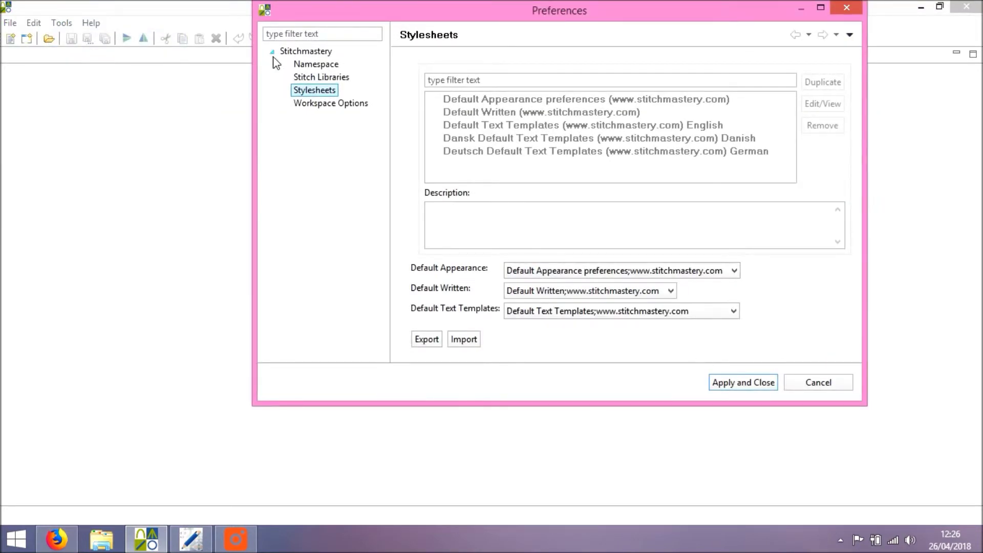
{"action": "left_click", "coordinate": [273, 52]}
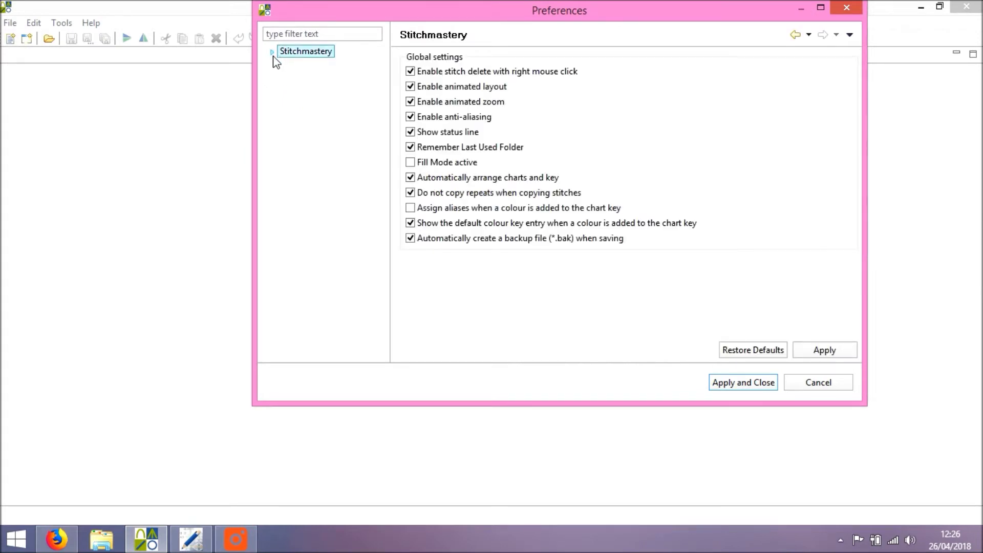
{"action": "left_click", "coordinate": [272, 53]}
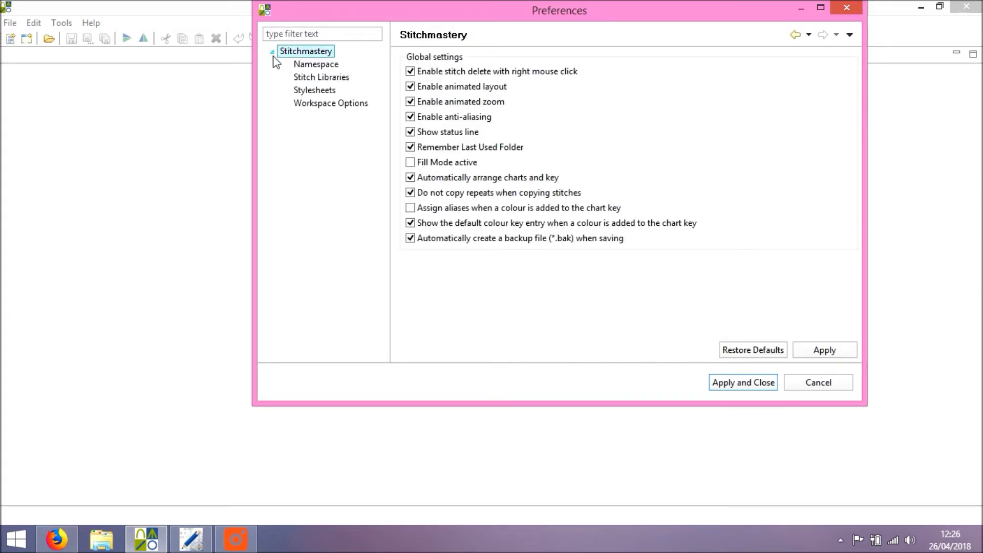
{"action": "left_click", "coordinate": [304, 79]}
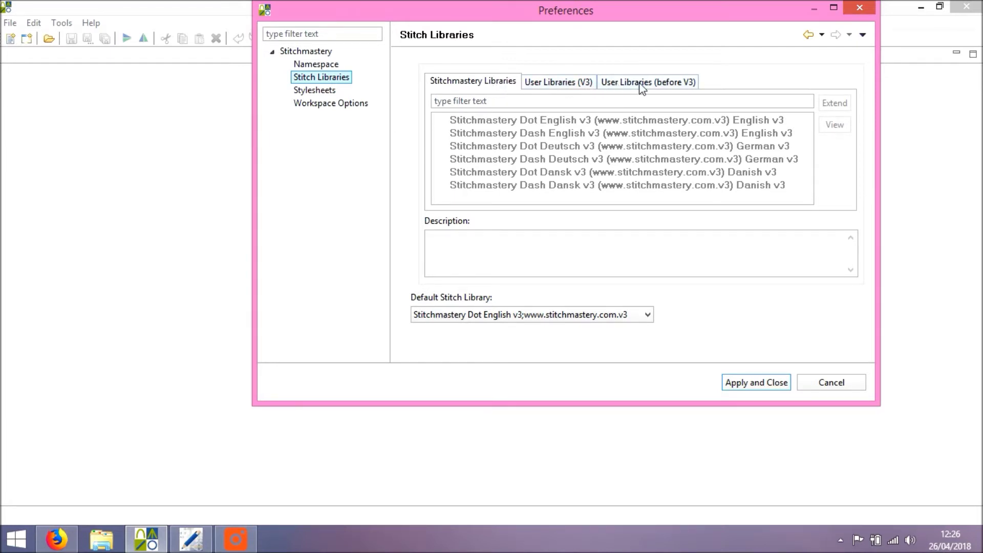
{"action": "left_click", "coordinate": [660, 89]}
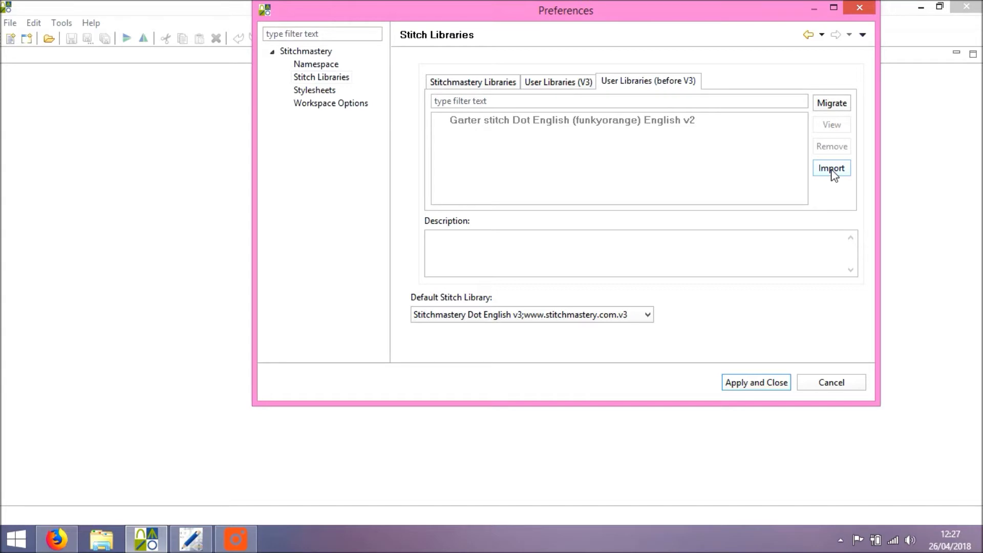
{"action": "left_click", "coordinate": [825, 110]}
{"action": "left_click", "coordinate": [812, 385]}
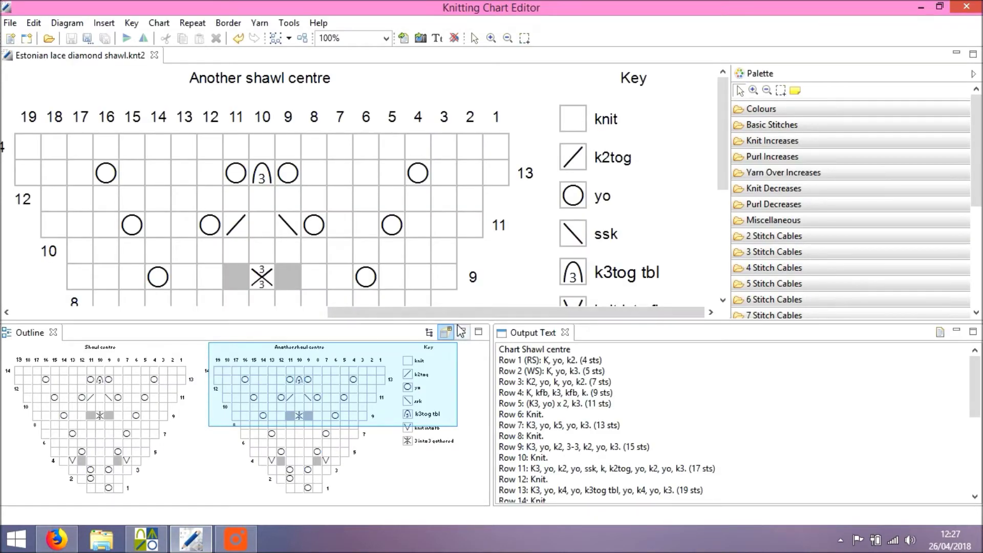
- Enlarge the chart and instruction panes, then select kfb in Row 4 and 3-3 in Row 9
{"action": "left_click_drag", "start_coordinate": [456, 323], "coordinate": [467, 416]}
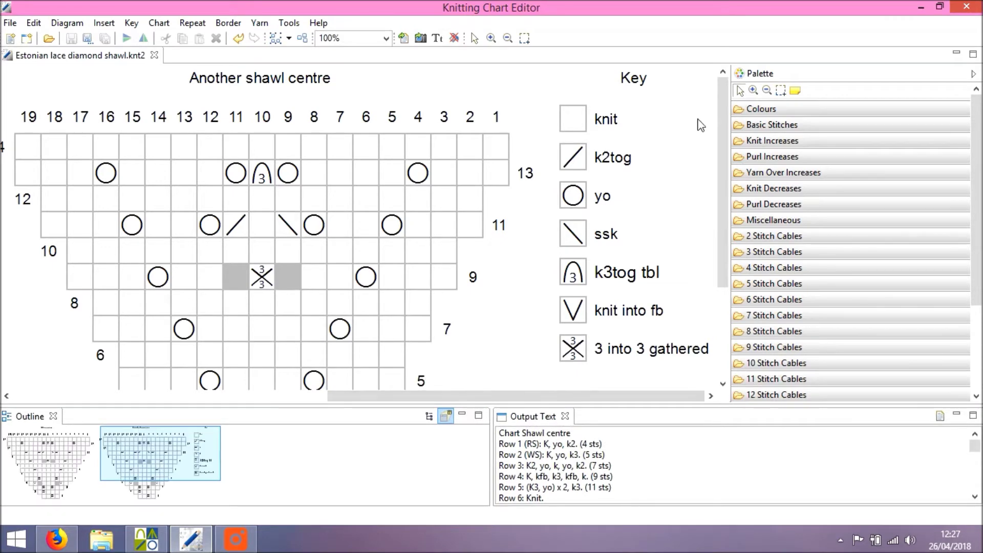
{"action": "mouse_move", "coordinate": [721, 115]}
{"action": "left_mouse_down"}
{"action": "mouse_move", "coordinate": [715, 216]}
{"action": "mouse_move", "coordinate": [716, 124]}
{"action": "left_mouse_up"}
{"action": "left_click_drag", "start_coordinate": [642, 414], "coordinate": [653, 329]}
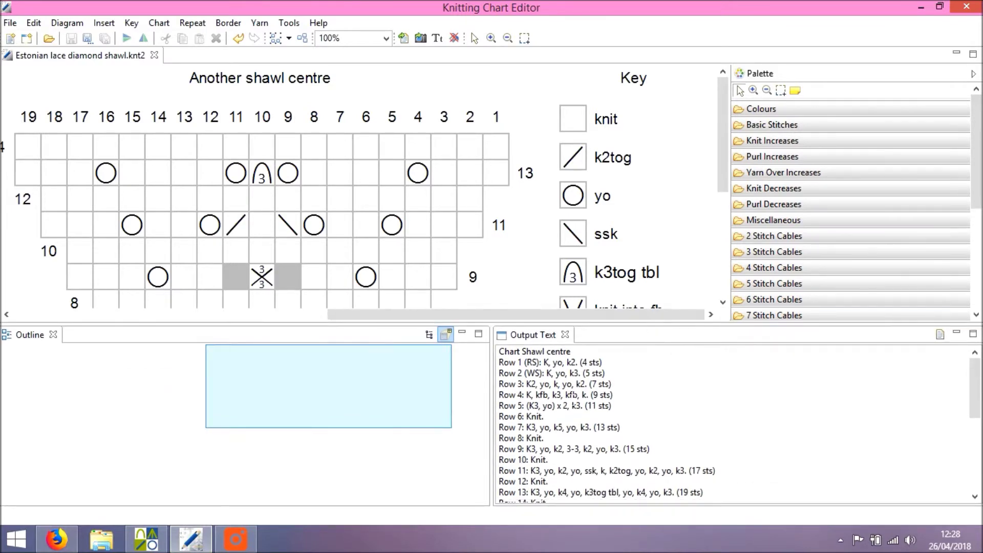
{"action": "double_click", "coordinate": [571, 395]}
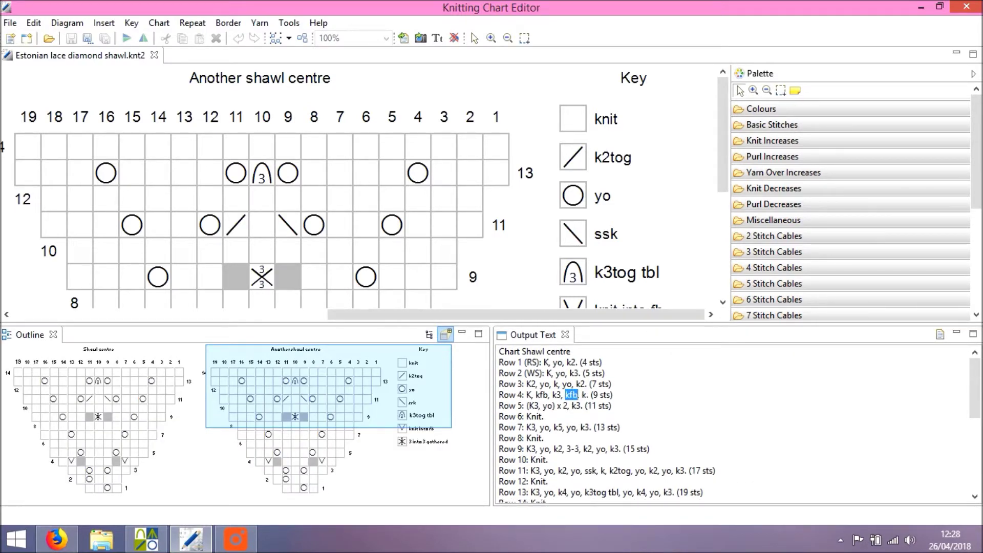
{"action": "left_click_drag", "start_coordinate": [566, 449], "coordinate": [580, 449]}
{"action": "left_click_drag", "start_coordinate": [722, 172], "coordinate": [715, 269]}
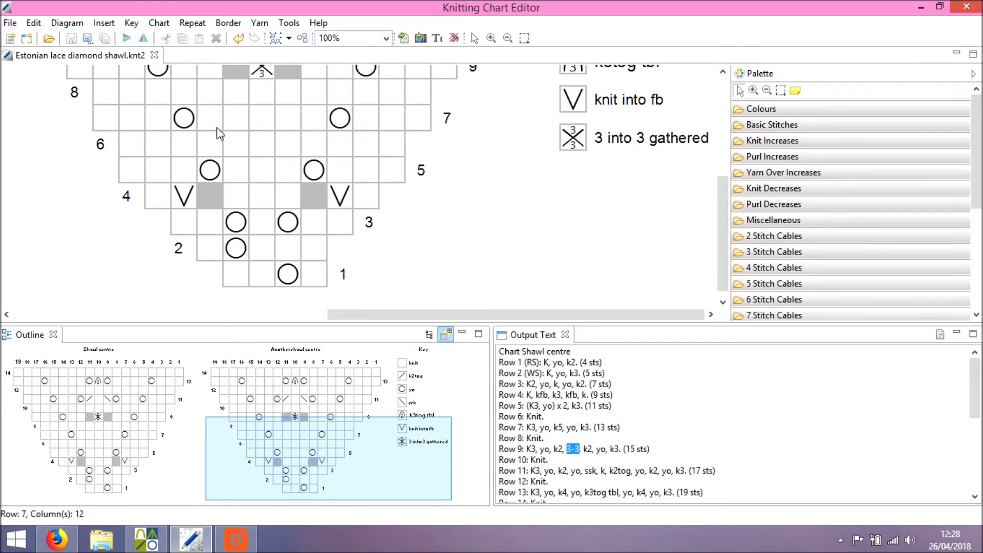
{"action": "left_click", "coordinate": [62, 21]}
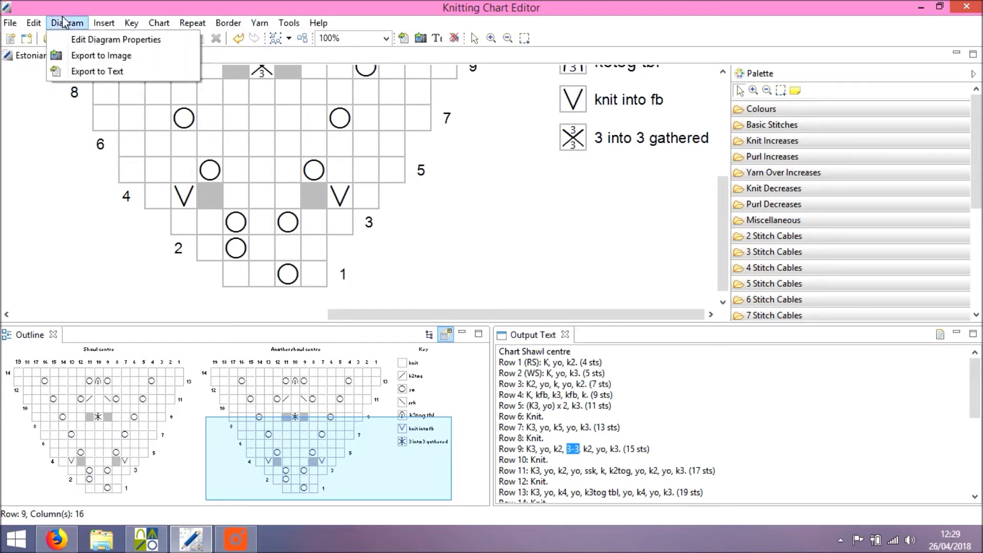
{"action": "left_click", "coordinate": [82, 41]}
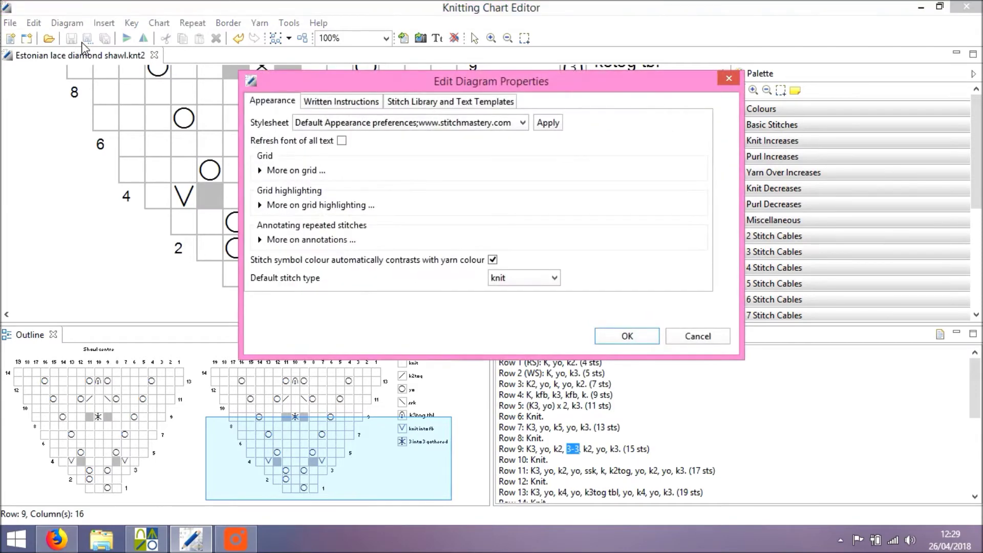
{"action": "left_click", "coordinate": [415, 106]}
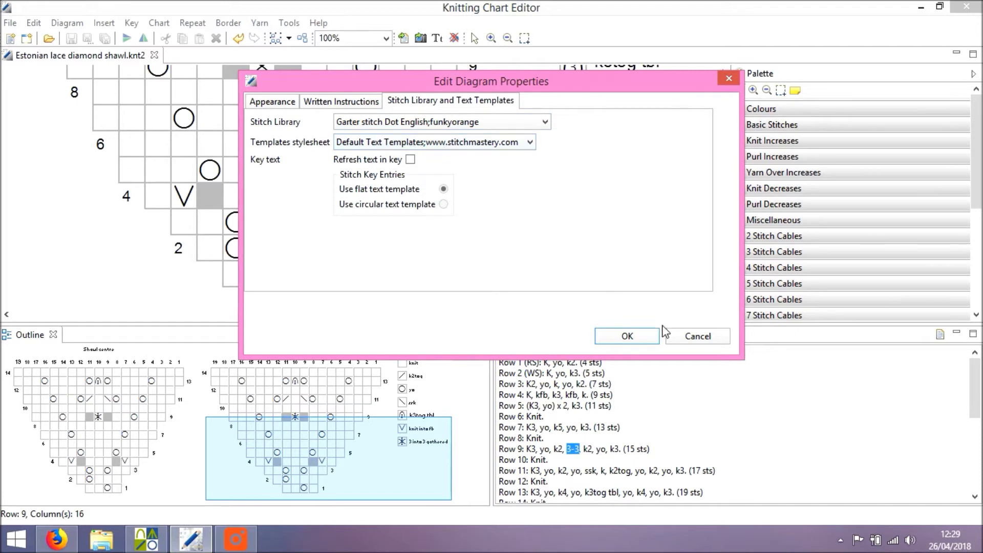
{"action": "left_click", "coordinate": [697, 337]}
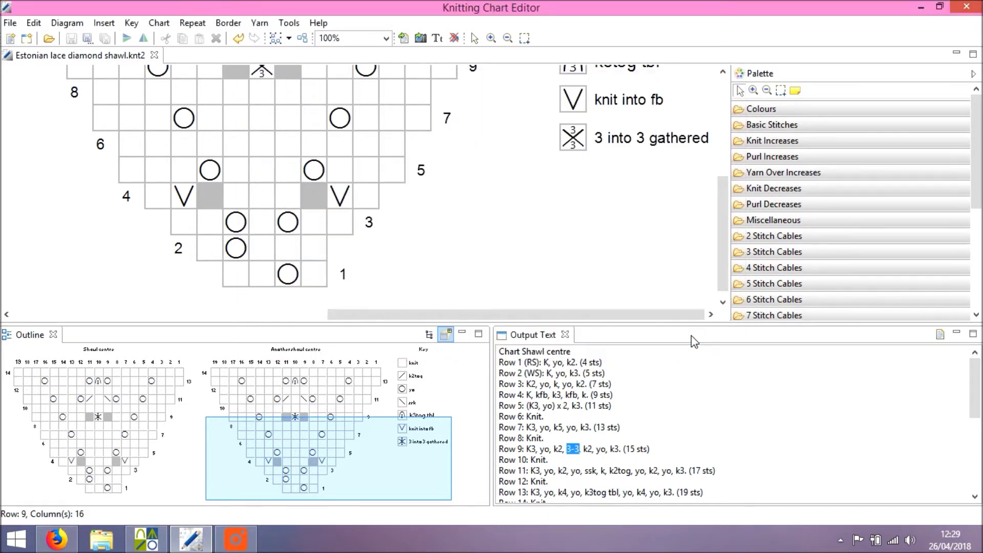
- Close the chart in the old editor and reopen Estonian lace diamond shawl.knt2 in Stitchmastery
{"action": "left_click", "coordinate": [155, 55]}
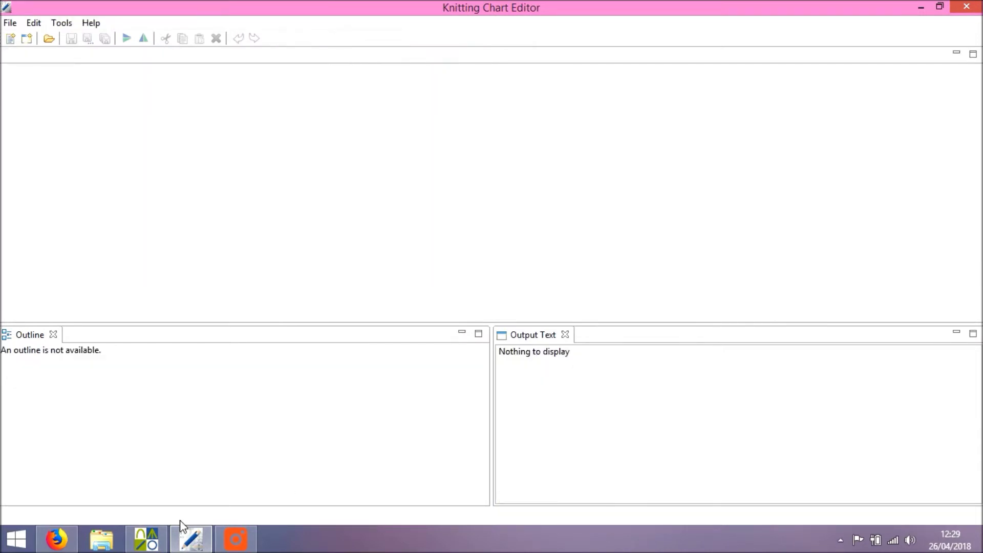
{"action": "left_click", "coordinate": [151, 537]}
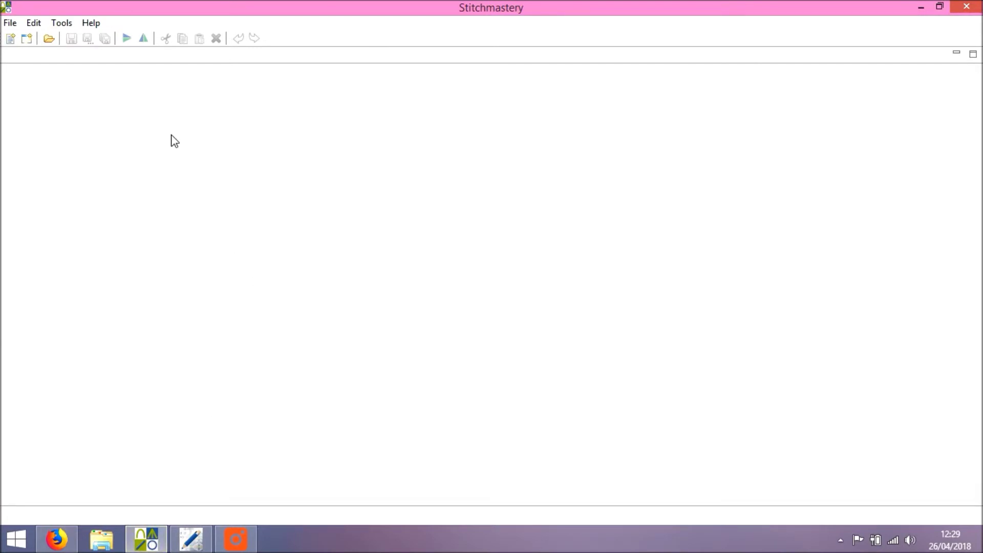
{"action": "left_click", "coordinate": [49, 39]}
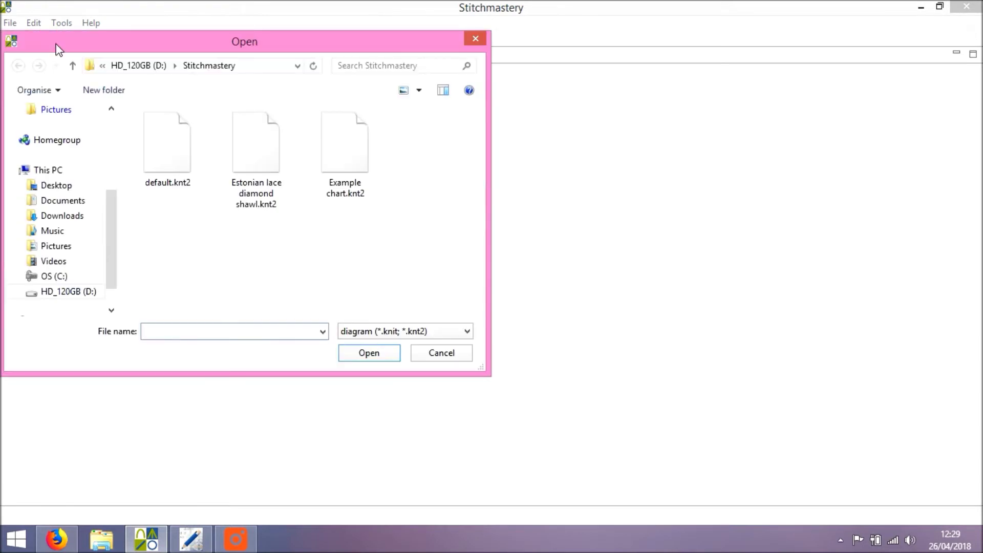
{"action": "left_click", "coordinate": [262, 156]}
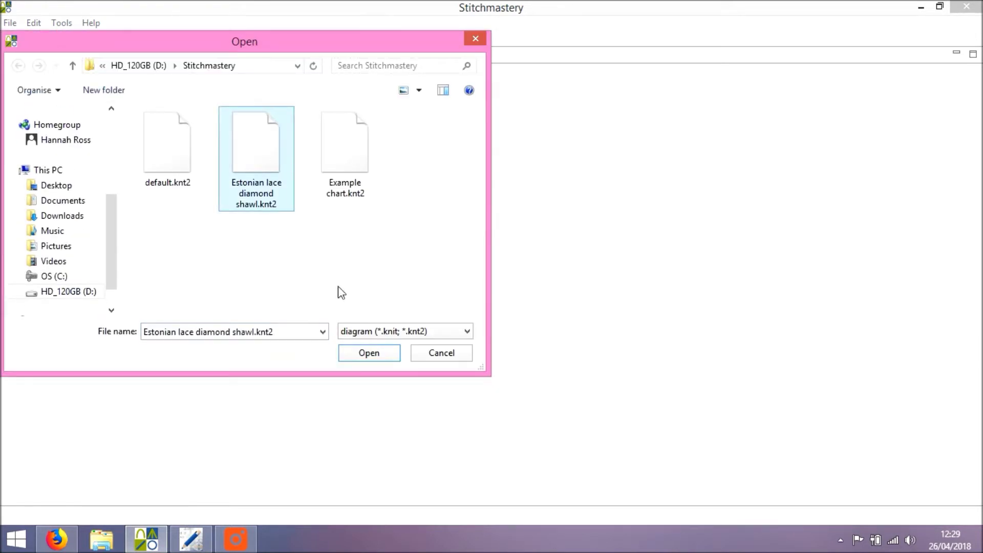
{"action": "left_click", "coordinate": [364, 356]}
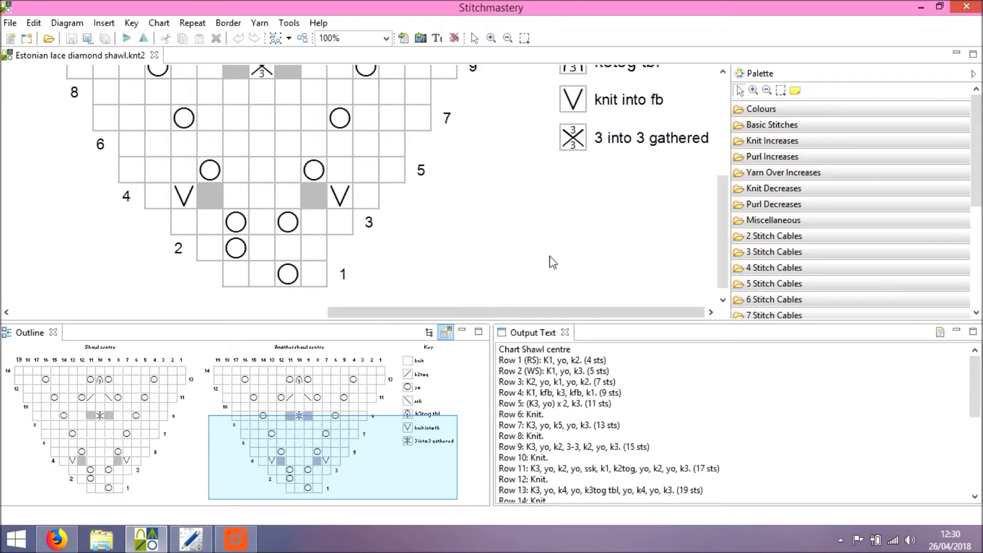
{"action": "left_click_drag", "start_coordinate": [723, 242], "coordinate": [747, 189]}
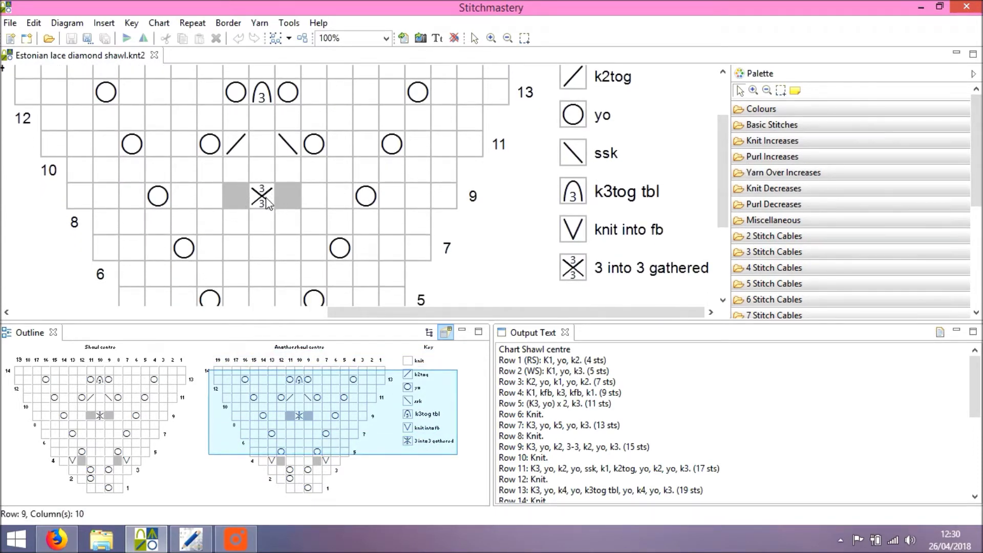
{"action": "left_click_drag", "start_coordinate": [722, 207], "coordinate": [717, 272]}
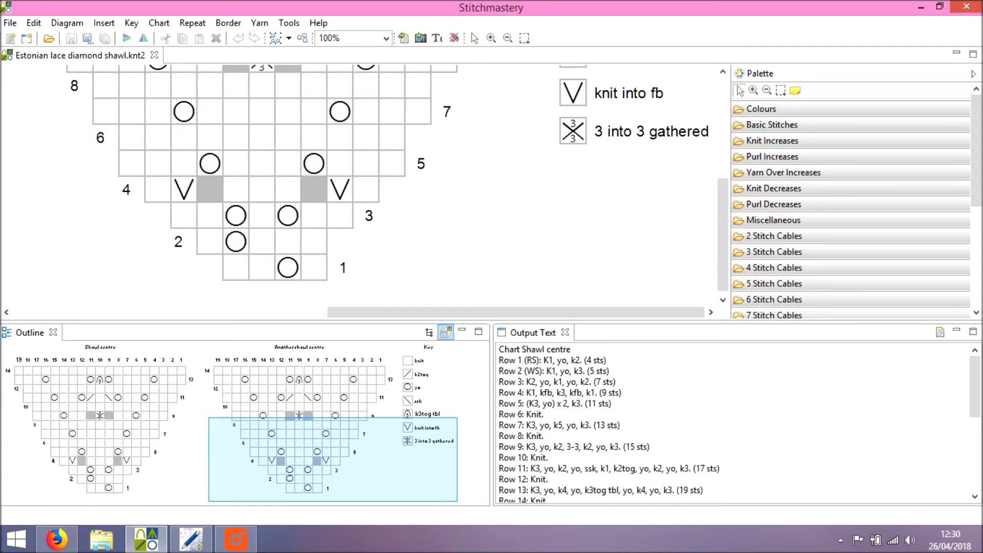
{"action": "left_click_drag", "start_coordinate": [579, 447], "coordinate": [566, 447]}
{"action": "left_click_drag", "start_coordinate": [568, 392], "coordinate": [576, 392]}
{"action": "double_click", "coordinate": [548, 361]}
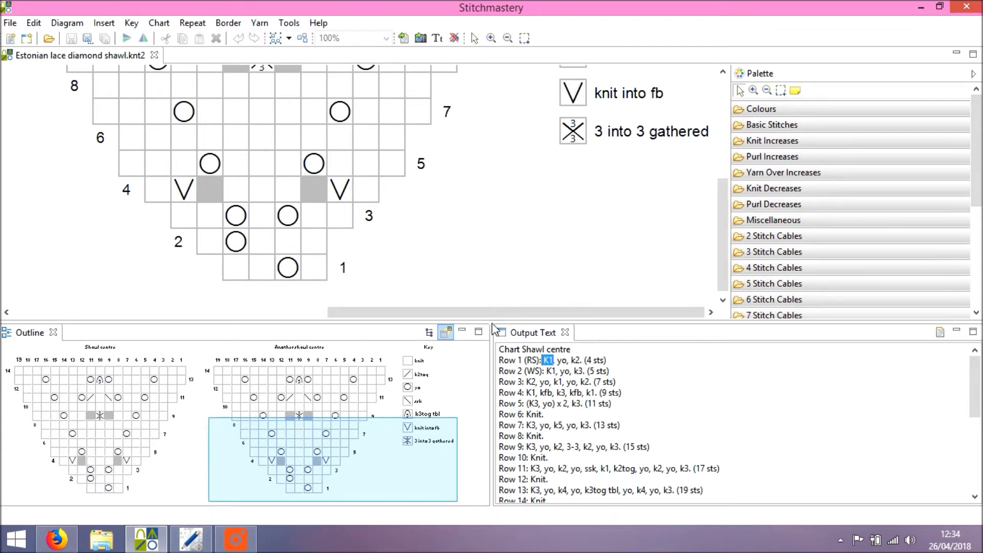
{"action": "left_click", "coordinate": [62, 23]}
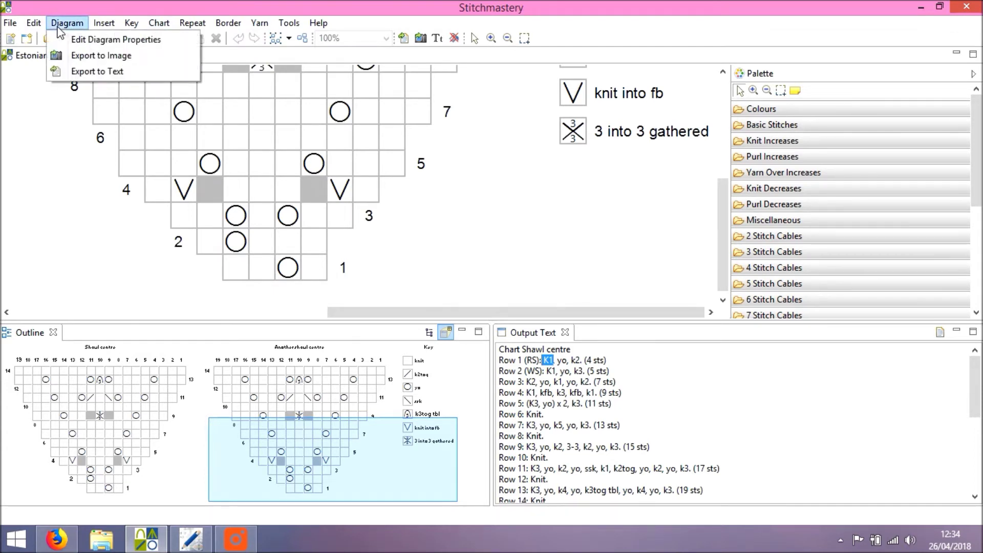
- Check the chart's stitch library in Diagram Properties, cancel unchanged, and refocus the shawl chart
{"action": "left_click", "coordinate": [85, 39]}
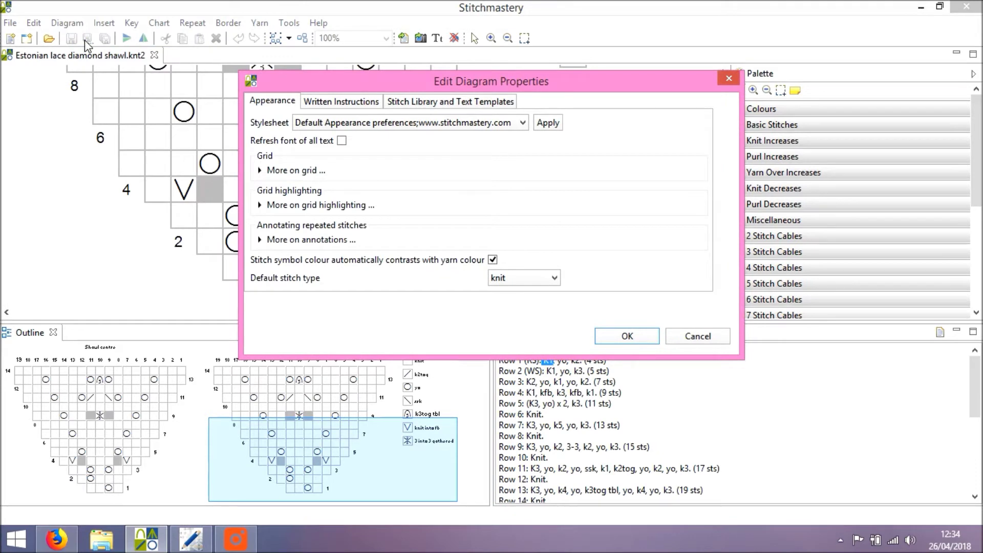
{"action": "left_click", "coordinate": [407, 106]}
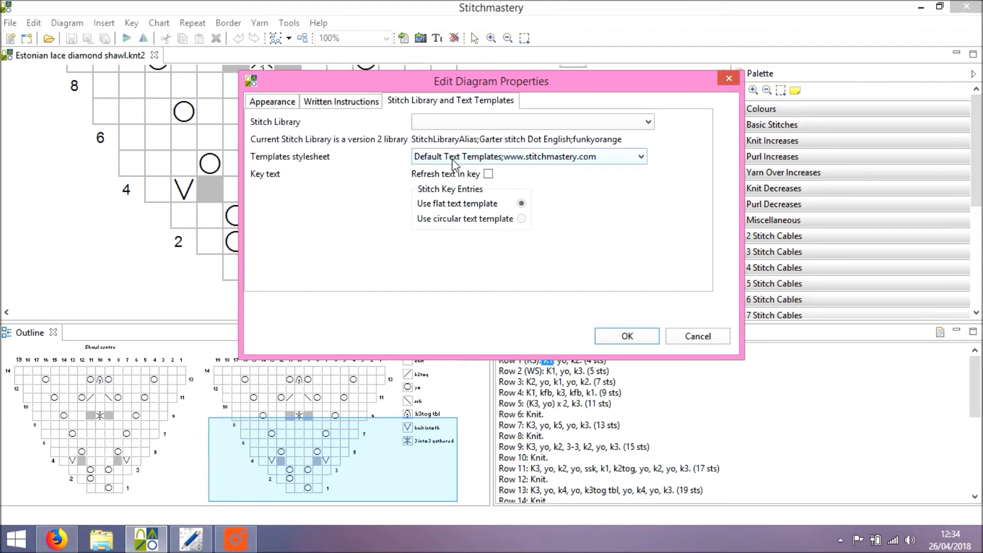
{"action": "left_click", "coordinate": [691, 339]}
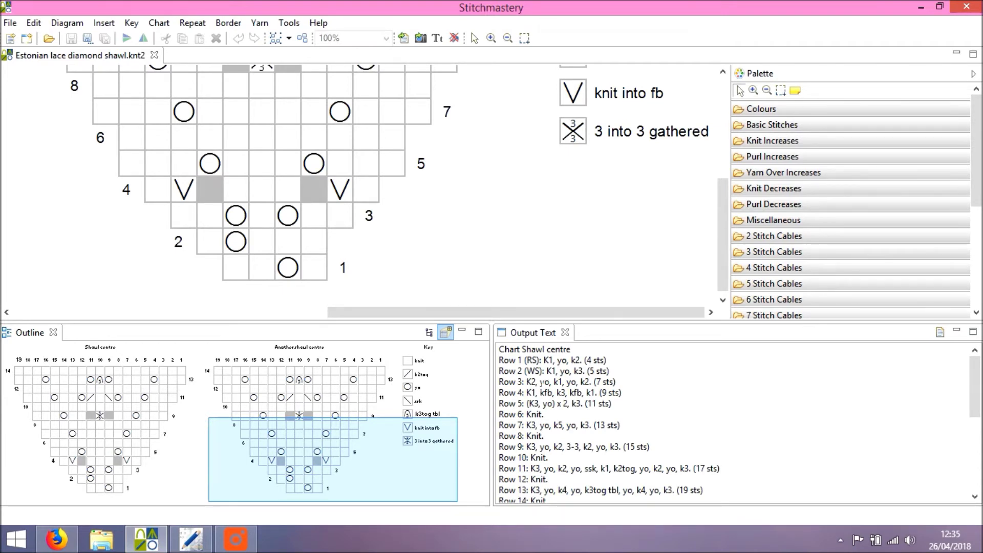
{"action": "left_click", "coordinate": [160, 136]}
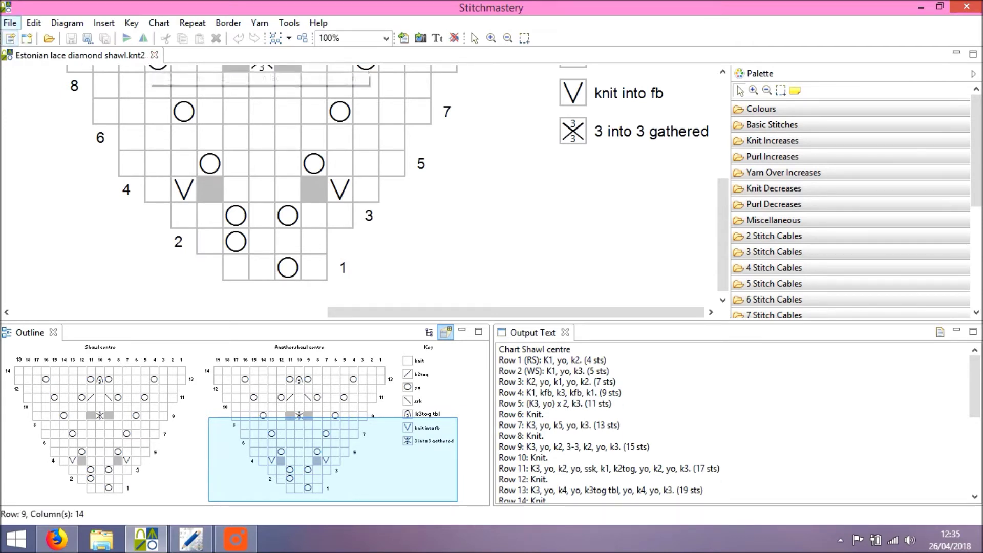
- Save the chart as 'Copy of Estonian lace diamond shawl' and close the original chart
{"action": "left_click", "coordinate": [4, 27]}
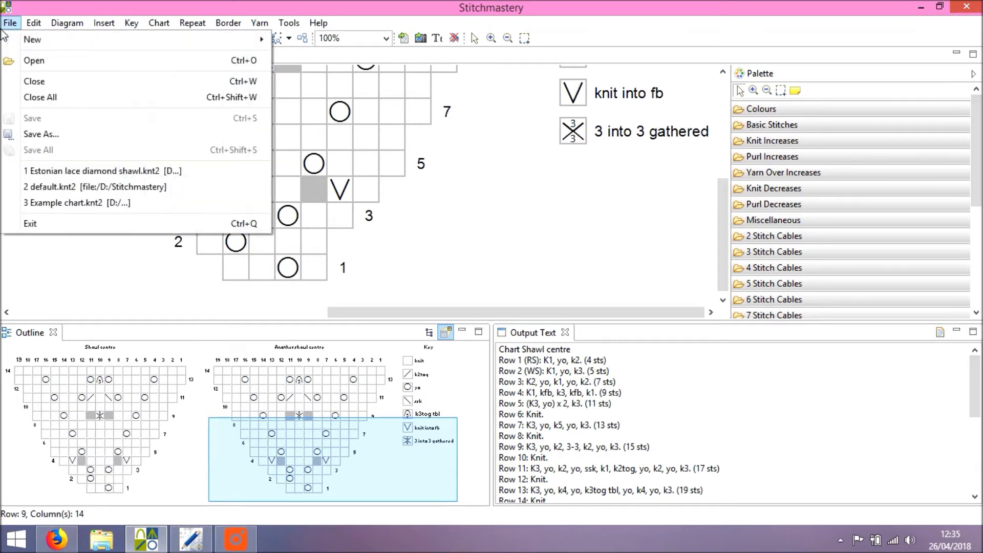
{"action": "left_click", "coordinate": [58, 136]}
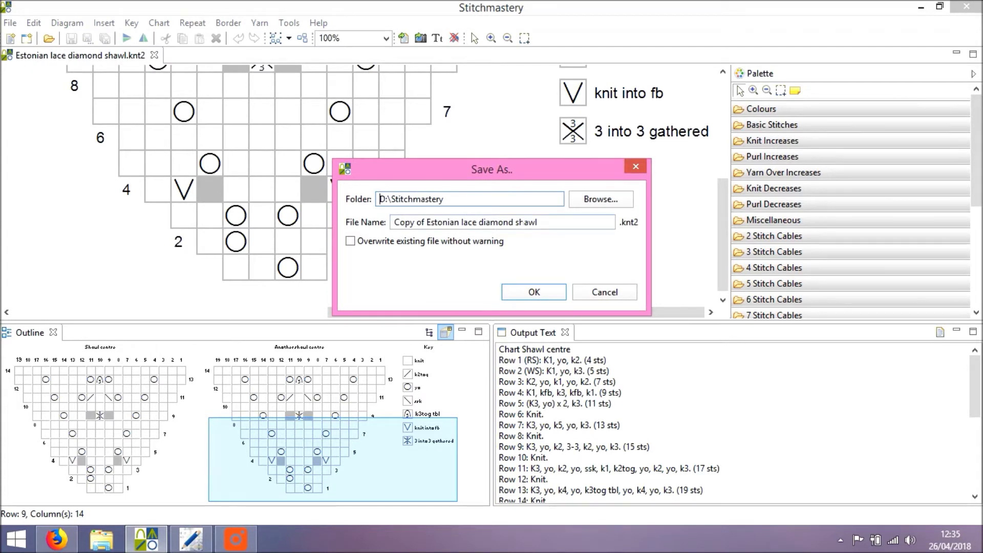
{"action": "left_click", "coordinate": [534, 293]}
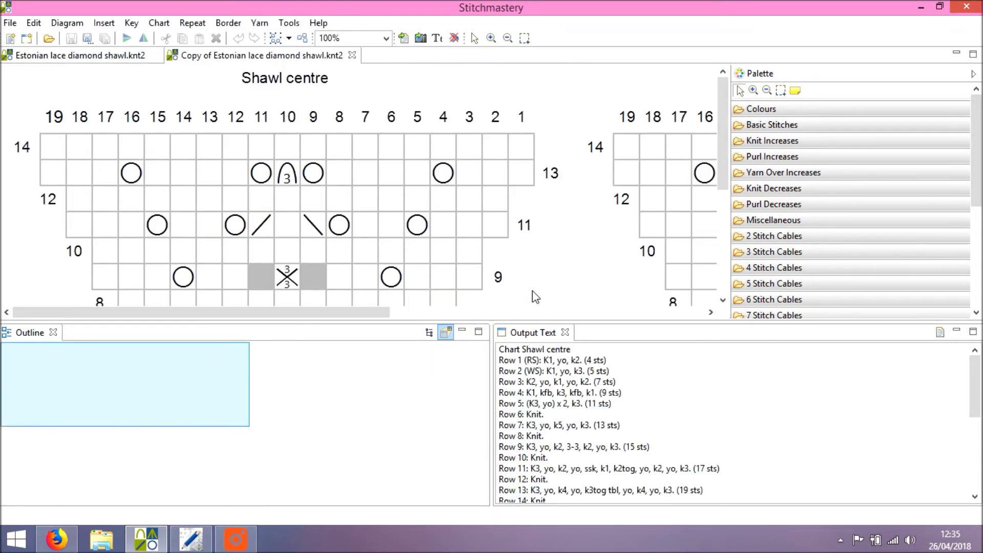
{"action": "left_click", "coordinate": [153, 56]}
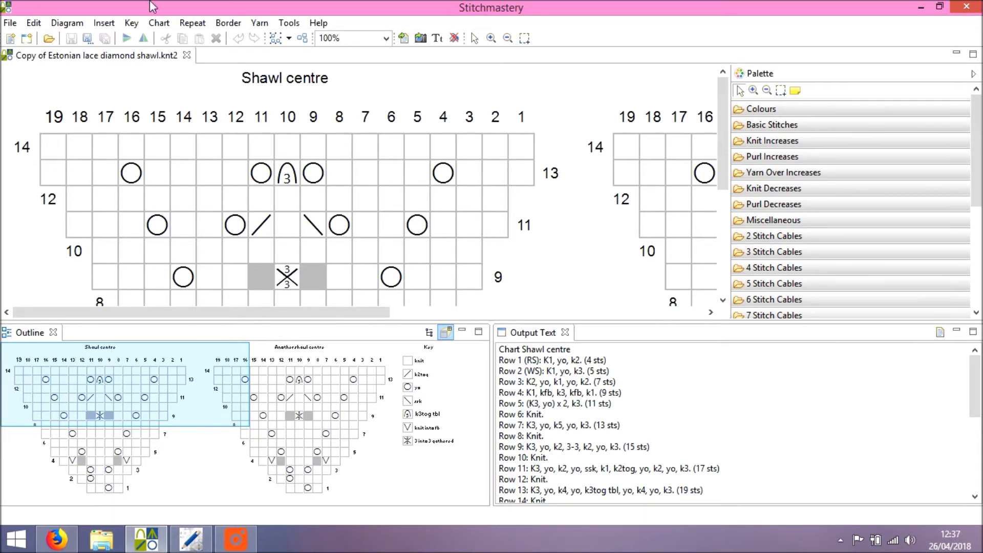
- Open the Diagram menu for the copied shawl chart
{"action": "left_click", "coordinate": [67, 23]}
{"action": "left_click", "coordinate": [94, 43]}
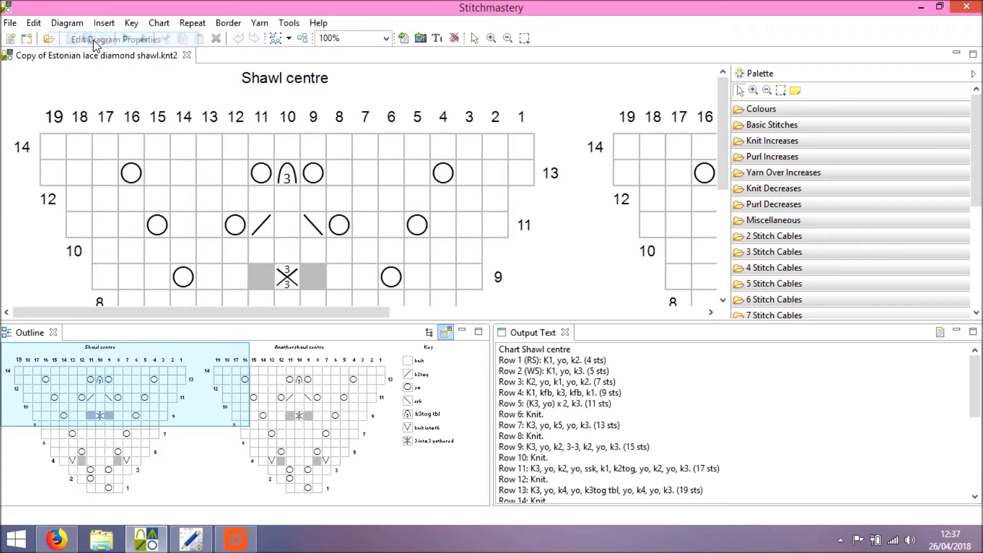
{"action": "left_click", "coordinate": [444, 102]}
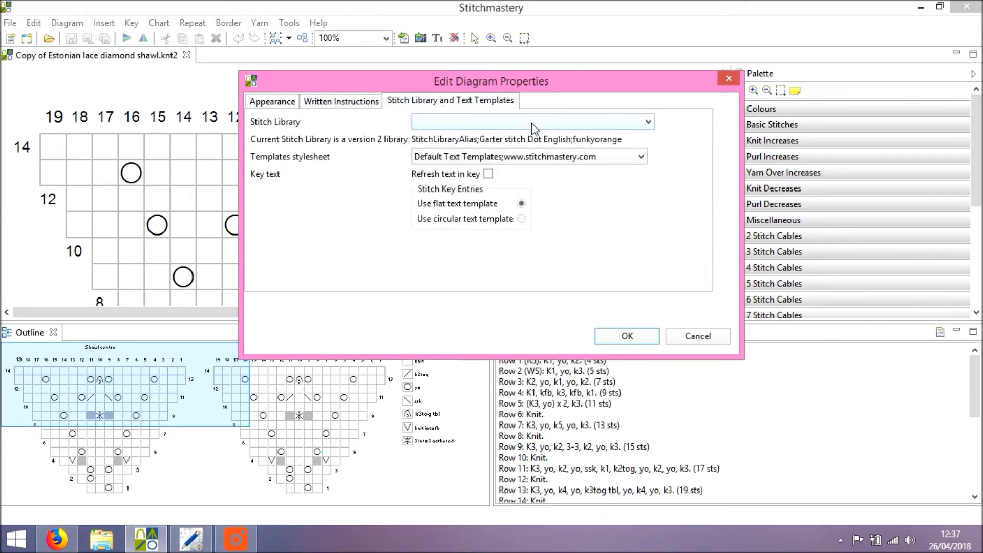
{"action": "left_click", "coordinate": [563, 124]}
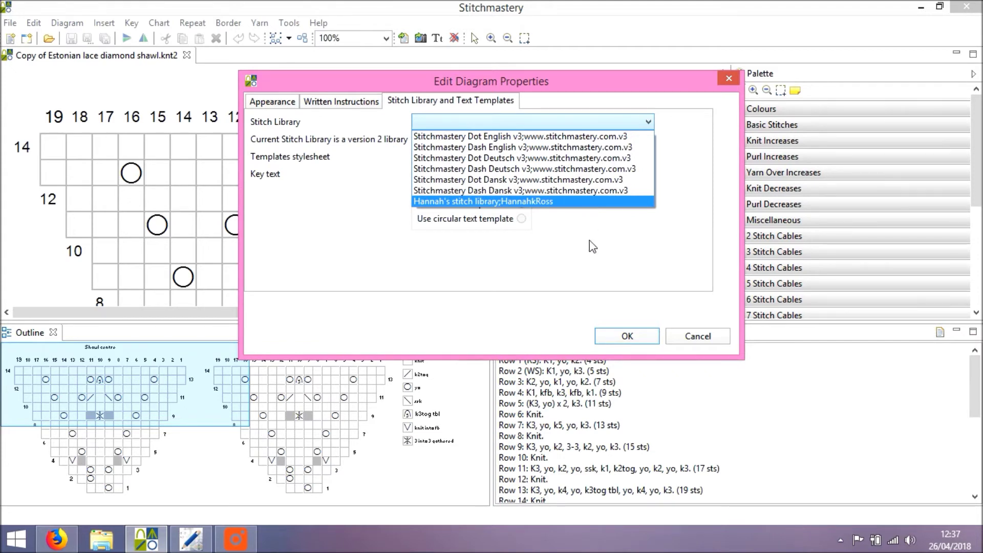
{"action": "left_click", "coordinate": [599, 285]}
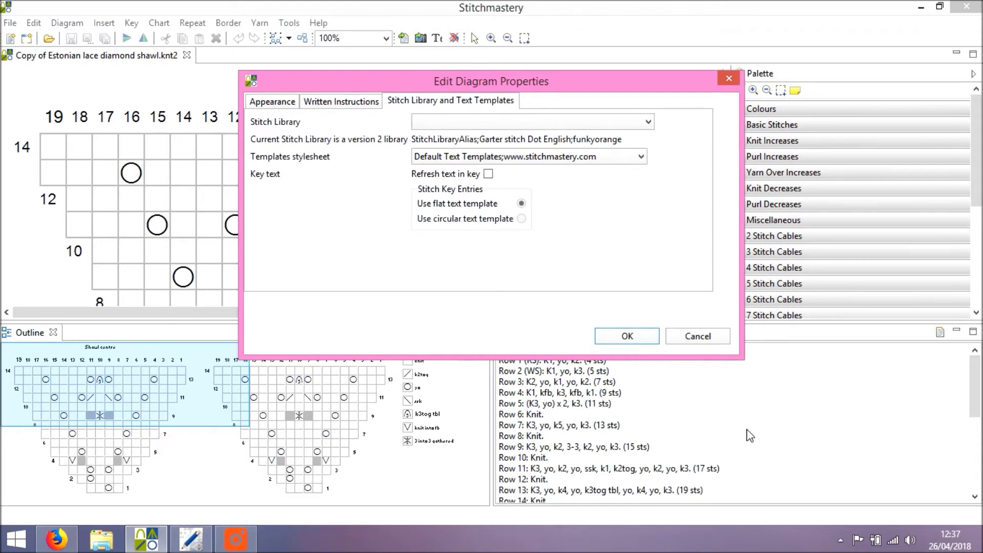
{"action": "left_click", "coordinate": [692, 337]}
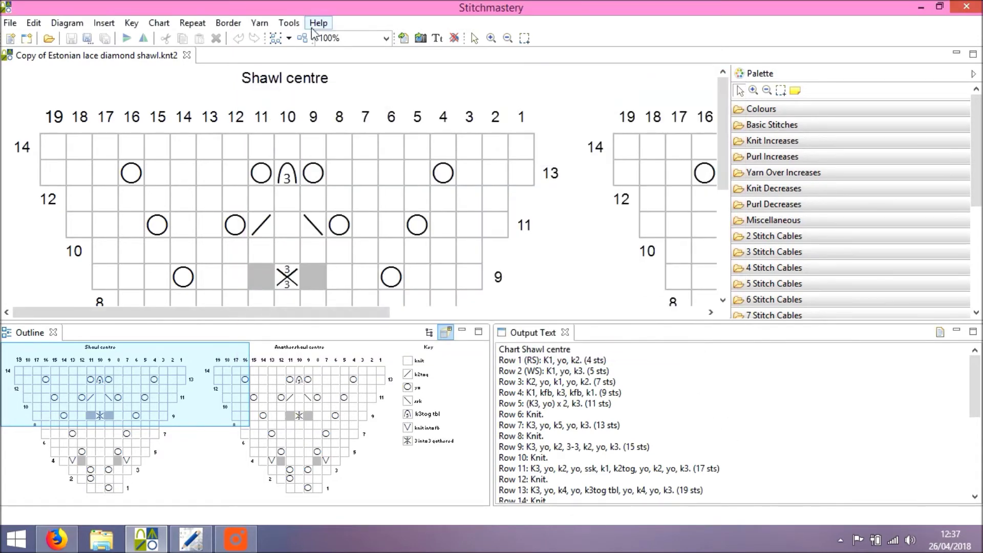
- Select the pre-V3 Garter stitch Dot English library in Stitch Library preferences and start migrating it
{"action": "left_click", "coordinate": [289, 22]}
{"action": "left_click", "coordinate": [322, 34]}
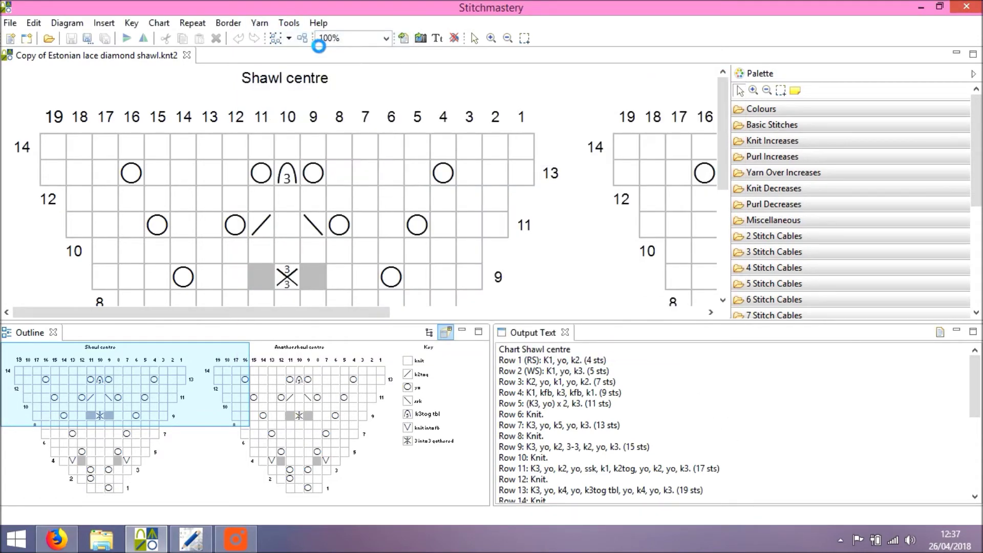
{"action": "left_click", "coordinate": [667, 86]}
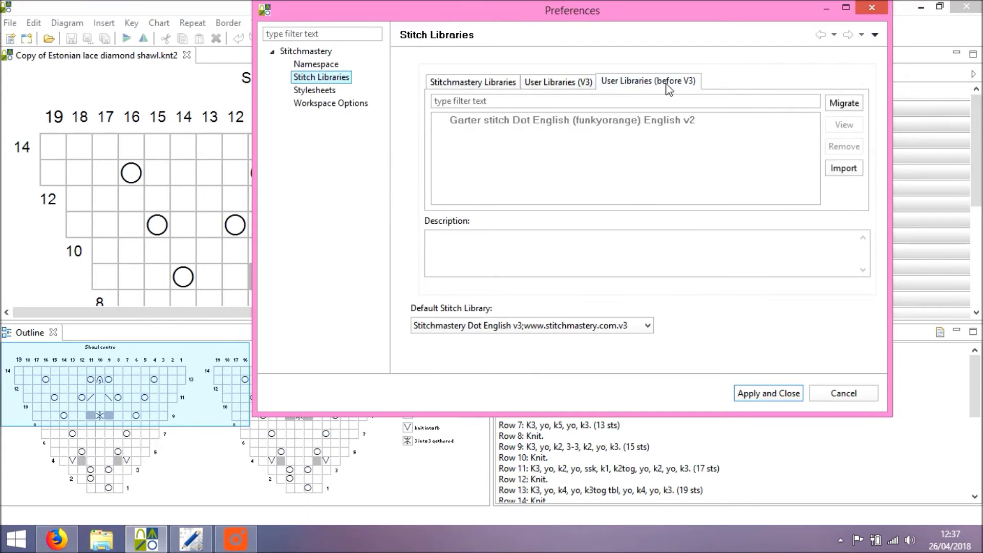
{"action": "left_click", "coordinate": [680, 122]}
{"action": "left_click", "coordinate": [680, 122]}
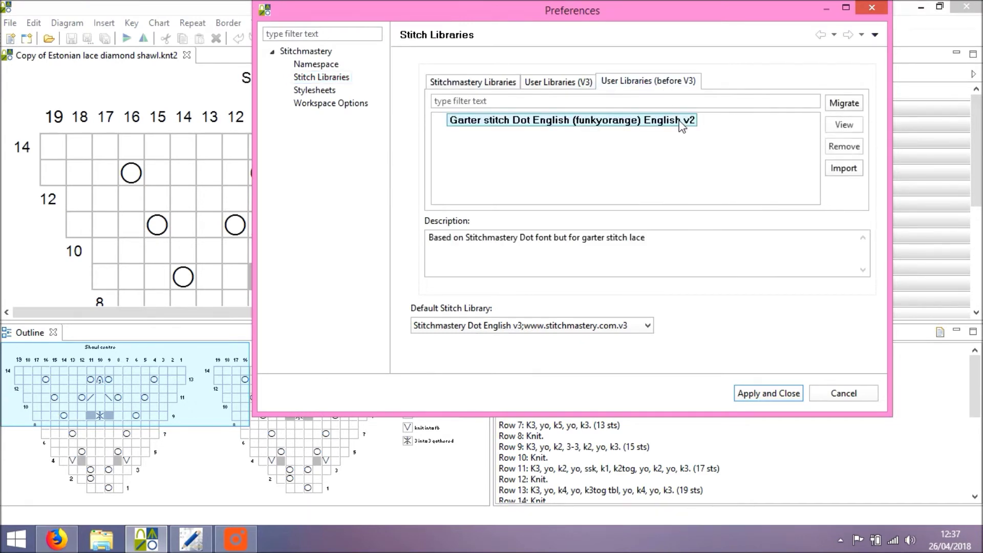
{"action": "left_click", "coordinate": [843, 104]}
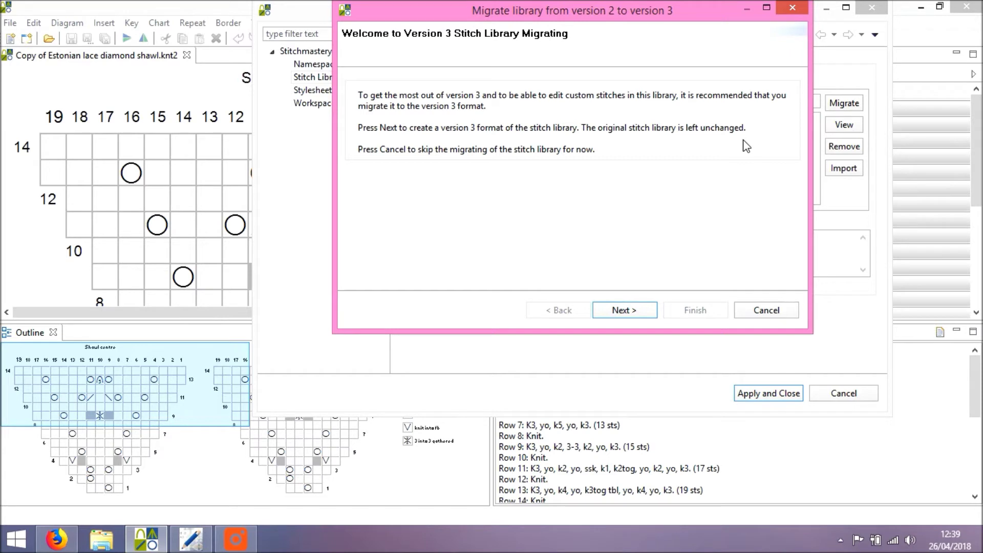
- Migrate the library to V3:Garter stitch Dot English as the default, then close its stitch table
{"action": "left_click", "coordinate": [627, 311]}
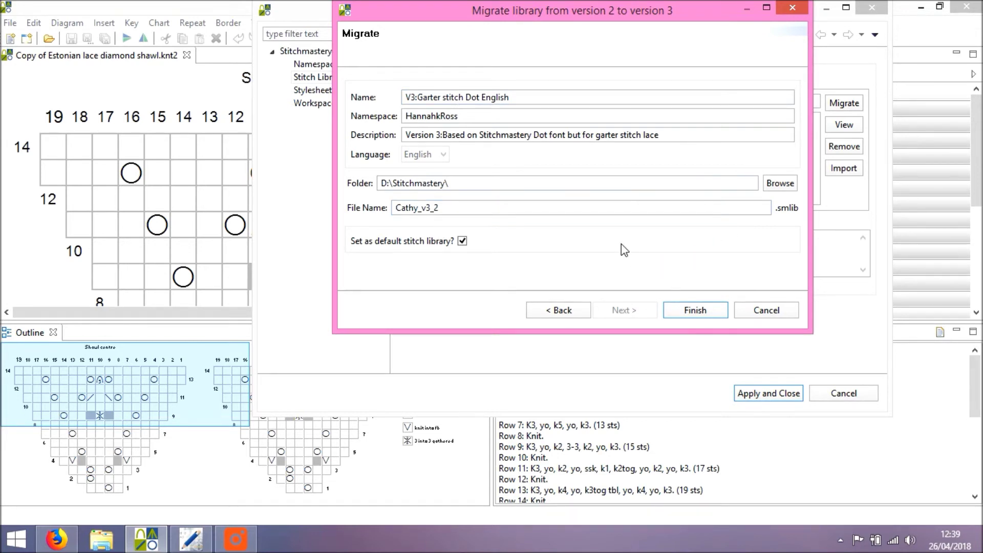
{"action": "left_click", "coordinate": [712, 317]}
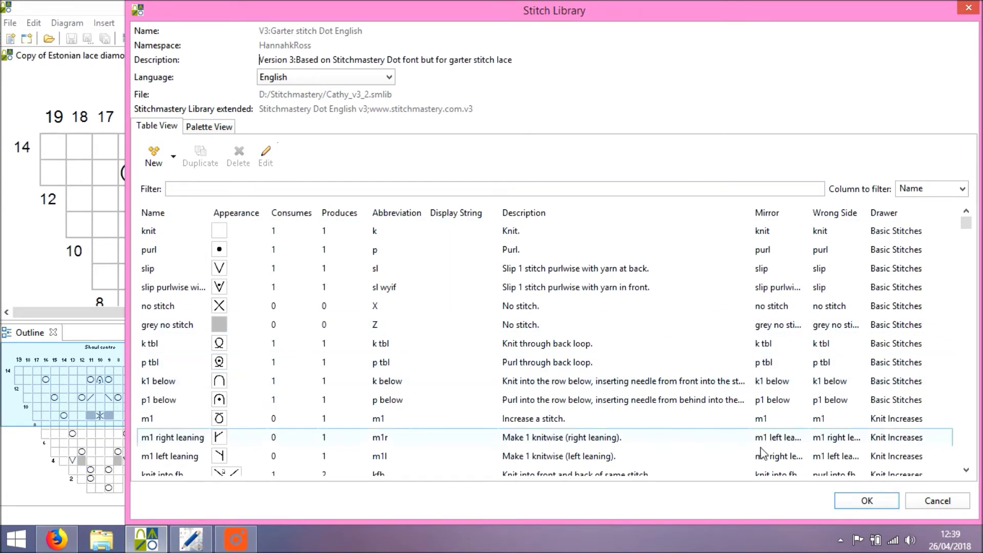
{"action": "left_click", "coordinate": [870, 501]}
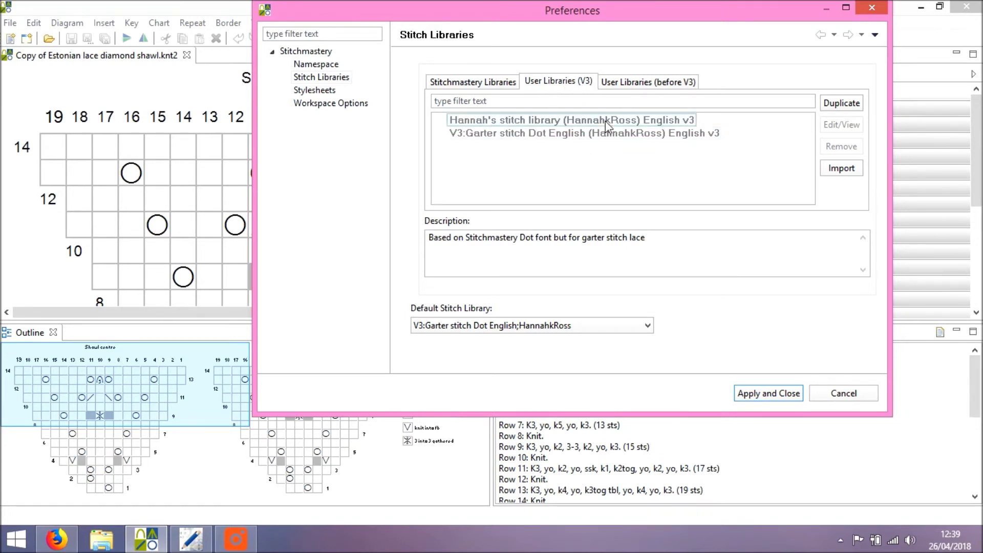
- Apply and close Preferences, returning to the Copy of Estonian lace diamond shawl chart
{"action": "left_click", "coordinate": [768, 393]}
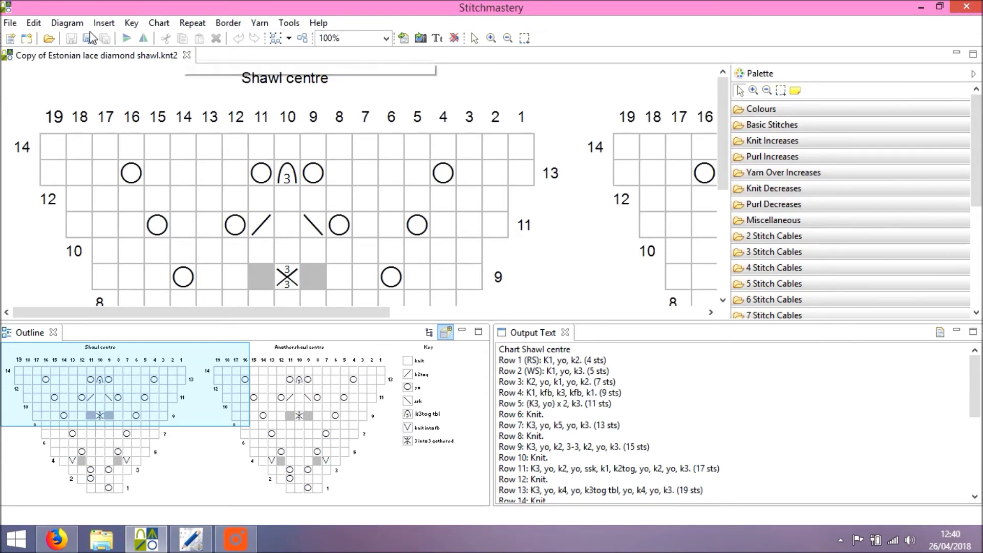
- In Diagram Properties, choose V3:Garter stitch Dot English, accept the V3 warning, and refresh key text
{"action": "left_click", "coordinate": [76, 27]}
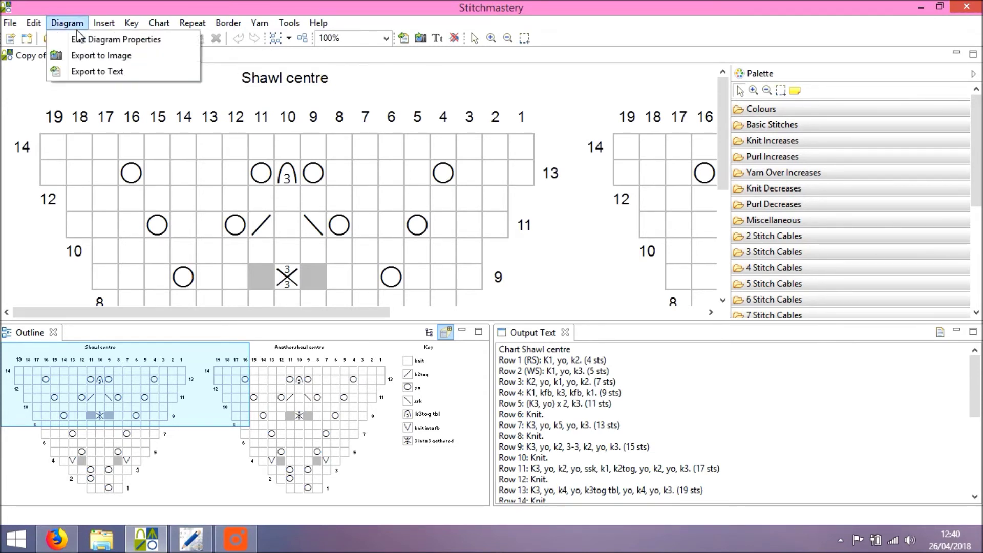
{"action": "left_click", "coordinate": [84, 41]}
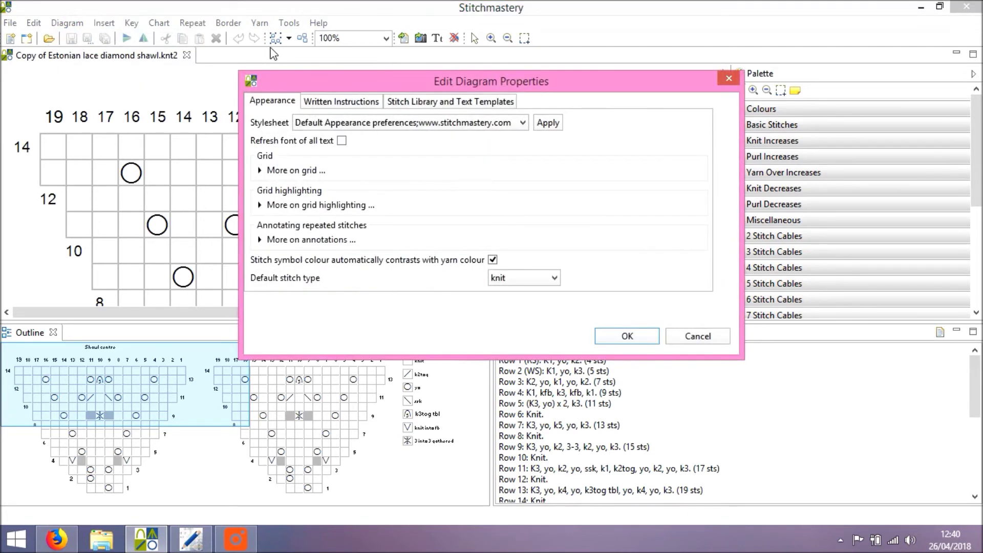
{"action": "left_click", "coordinate": [414, 102]}
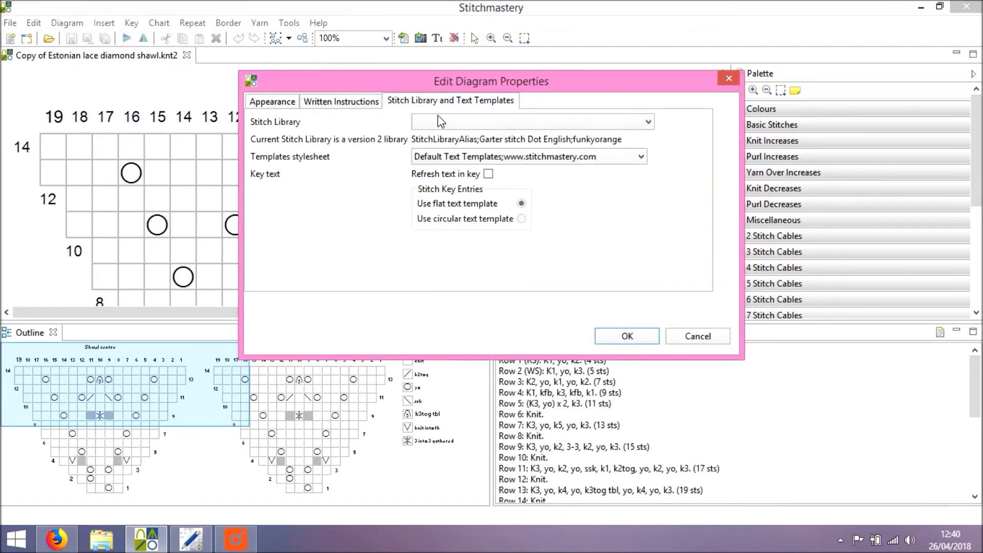
{"action": "left_click", "coordinate": [466, 127]}
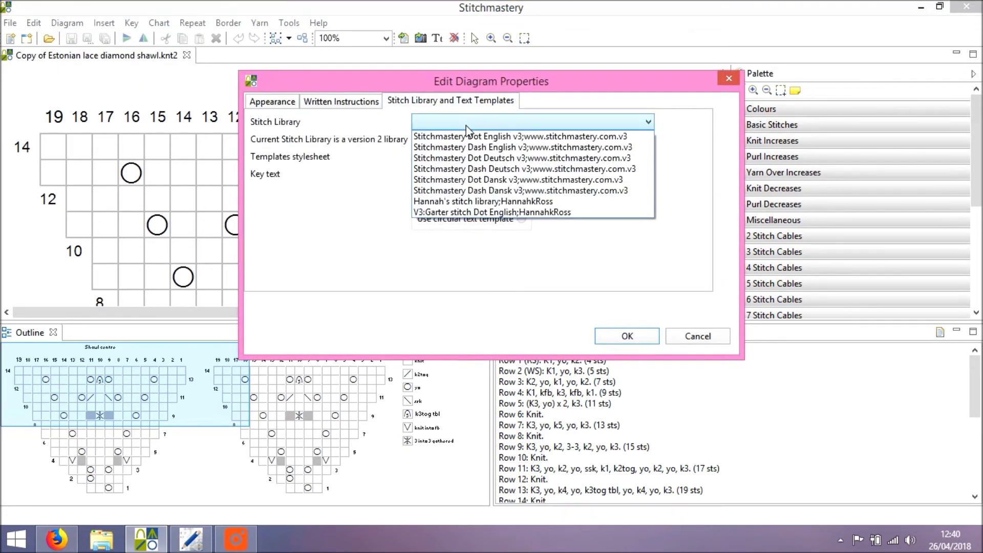
{"action": "left_click", "coordinate": [509, 211]}
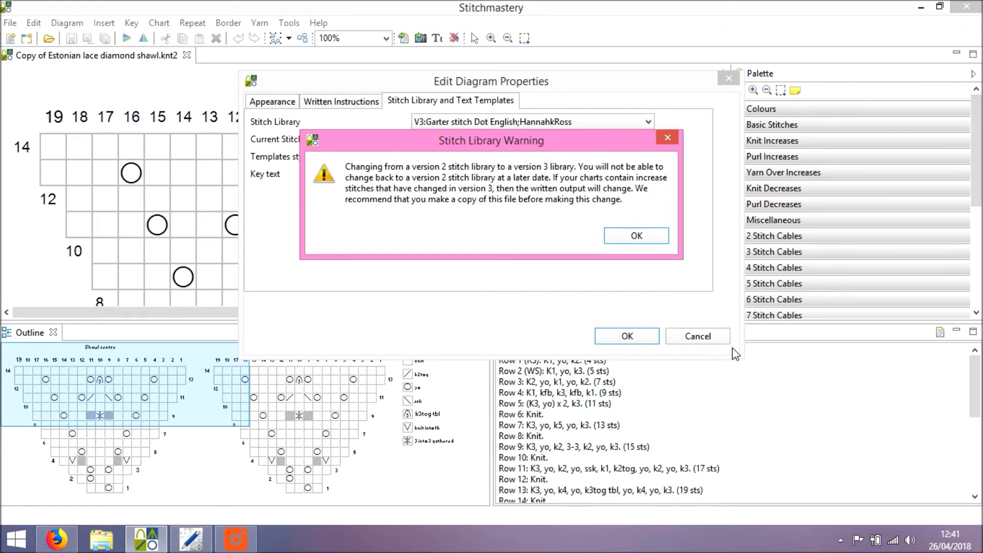
{"action": "left_click", "coordinate": [636, 236]}
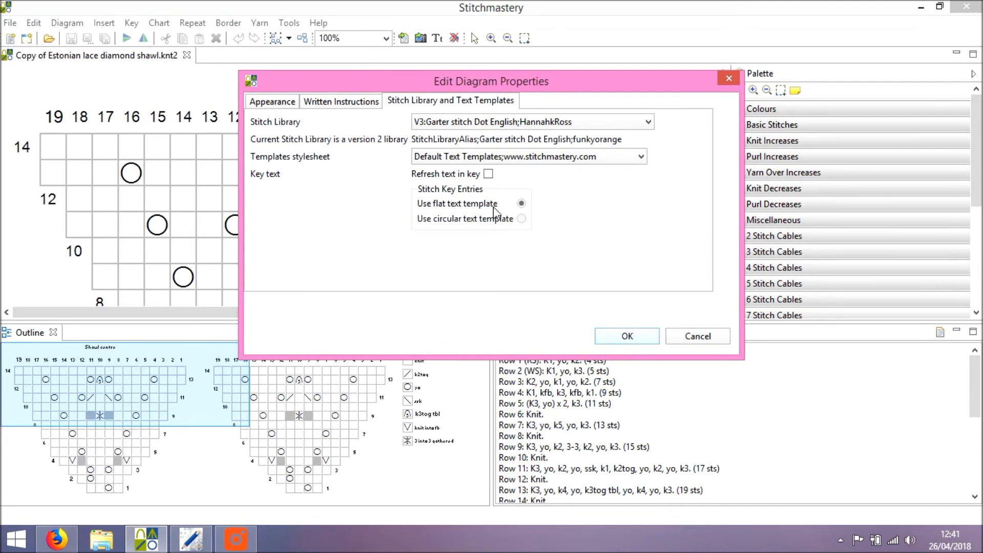
{"action": "left_click", "coordinate": [488, 174]}
{"action": "left_click", "coordinate": [628, 337]}
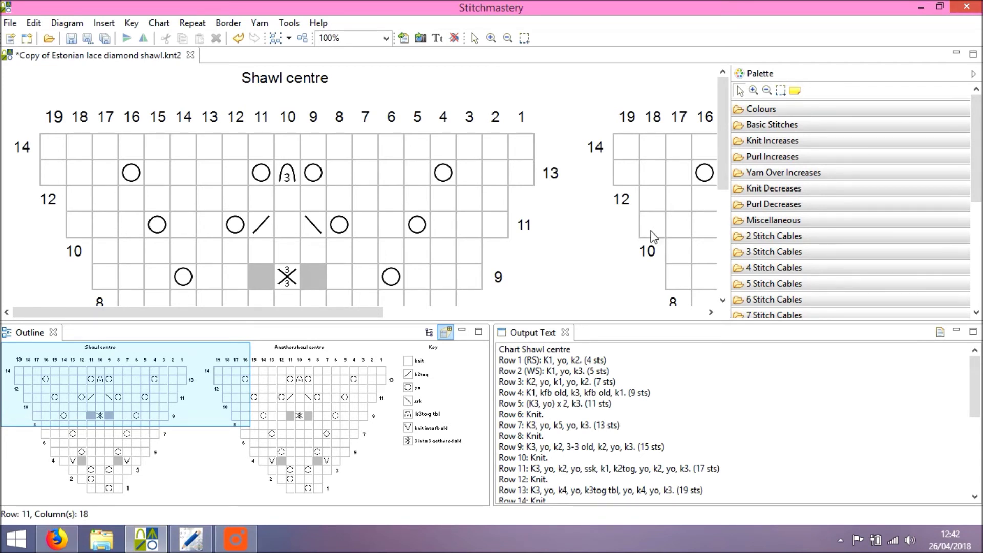
- Scroll right and down to show Another shawl centre and its key listing kfb old and 3-3 old
{"action": "left_click_drag", "start_coordinate": [338, 309], "coordinate": [663, 300]}
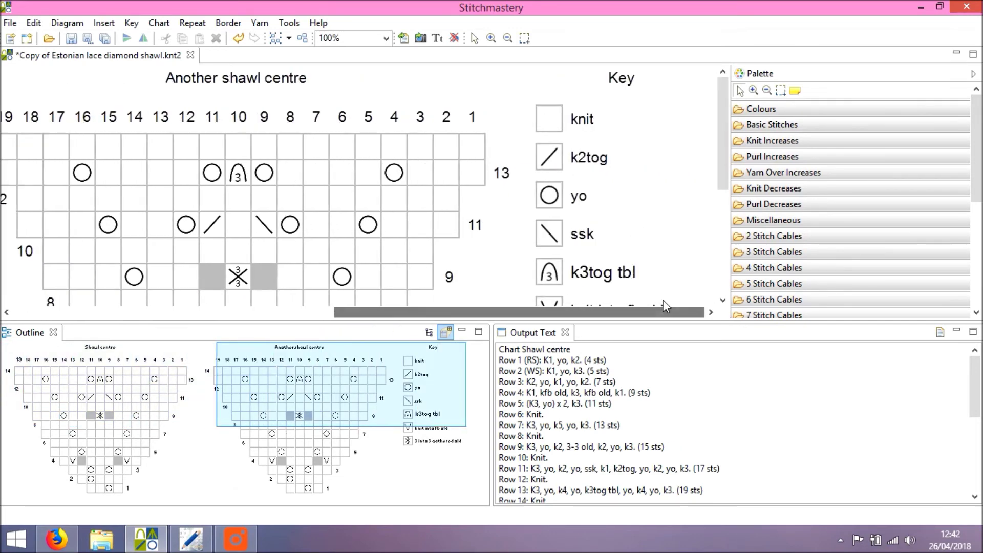
{"action": "scroll", "coordinate": [723, 192], "scroll_direction": "down", "scroll_amount": 3}
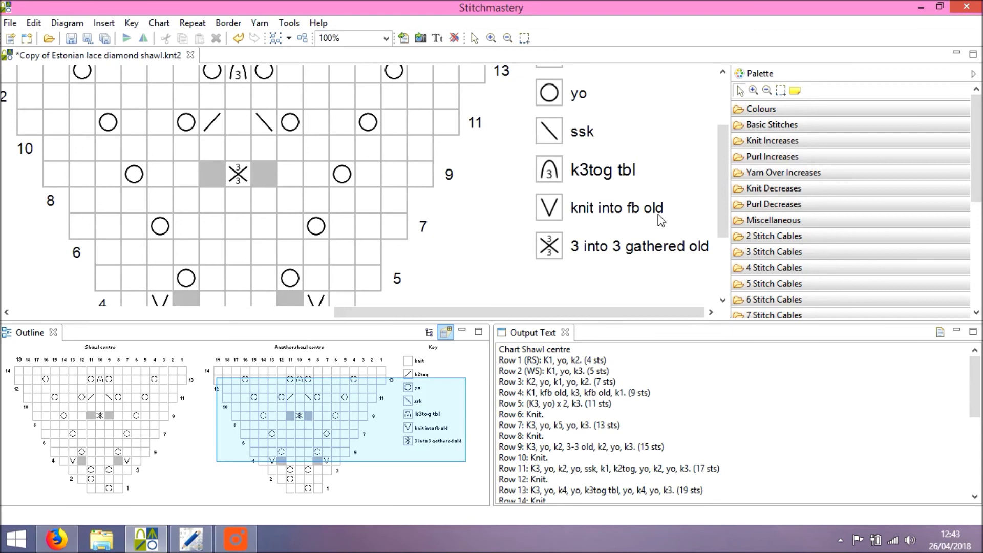
- Check the 'knit into fb old' key entry and row 9's '3-3 old', then expand V2 old stitches
{"action": "left_click", "coordinate": [660, 219]}
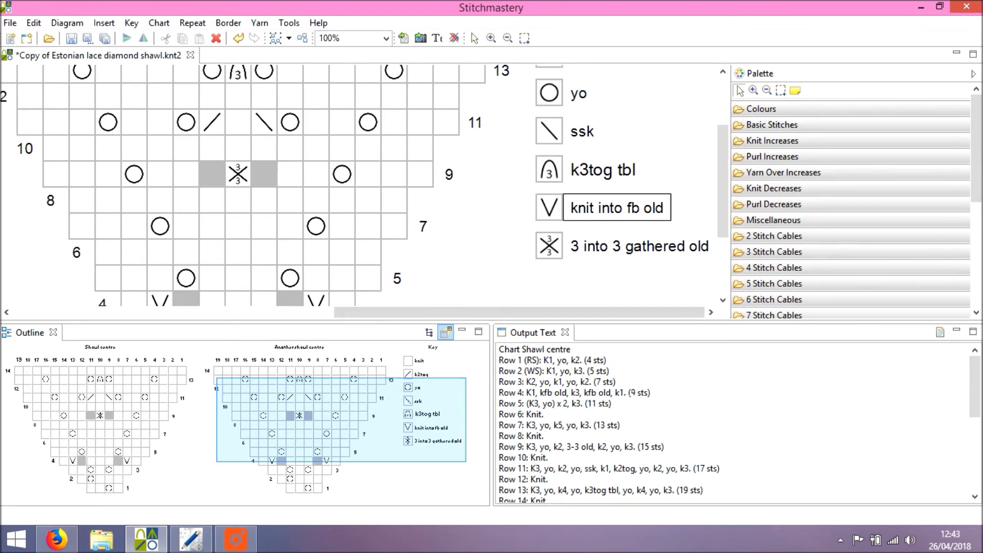
{"action": "left_click_drag", "start_coordinate": [593, 446], "coordinate": [568, 447]}
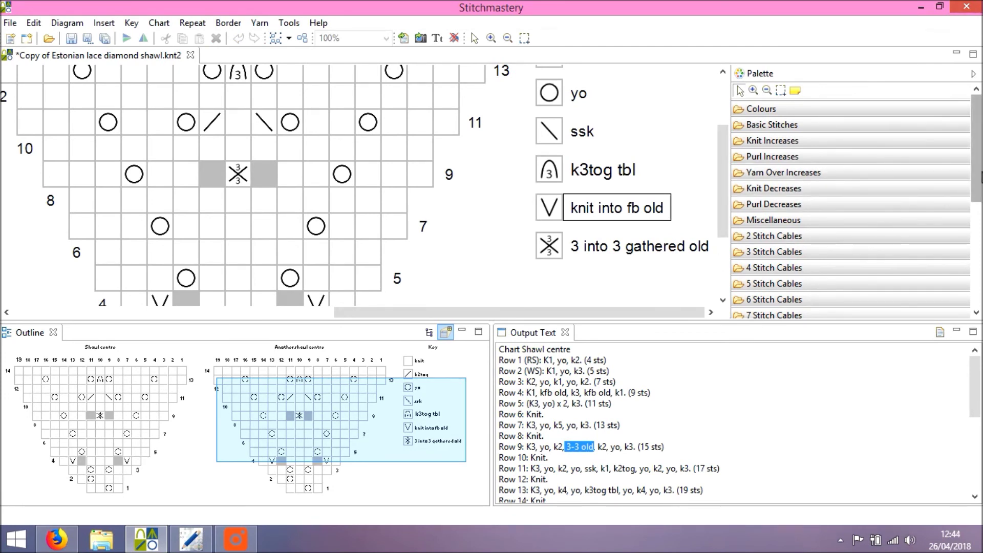
{"action": "scroll", "coordinate": [809, 215], "scroll_direction": "down", "scroll_amount": 5}
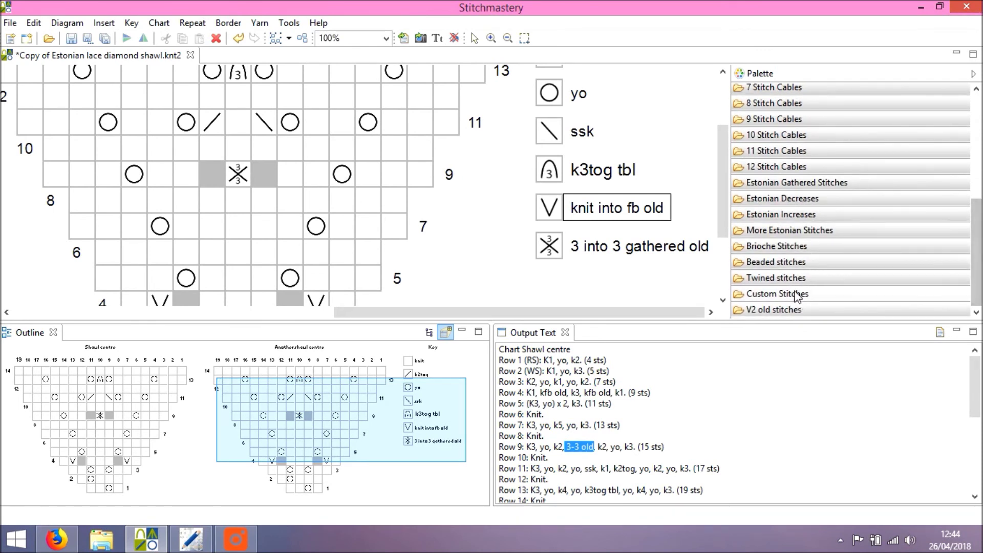
{"action": "left_click", "coordinate": [776, 310]}
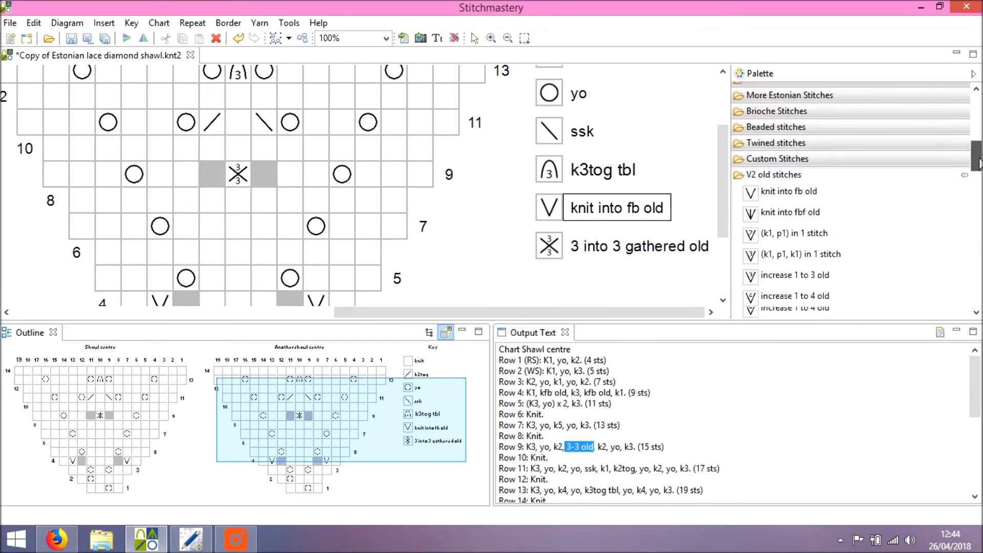
{"action": "scroll", "coordinate": [979, 163], "scroll_direction": "down", "scroll_amount": 5}
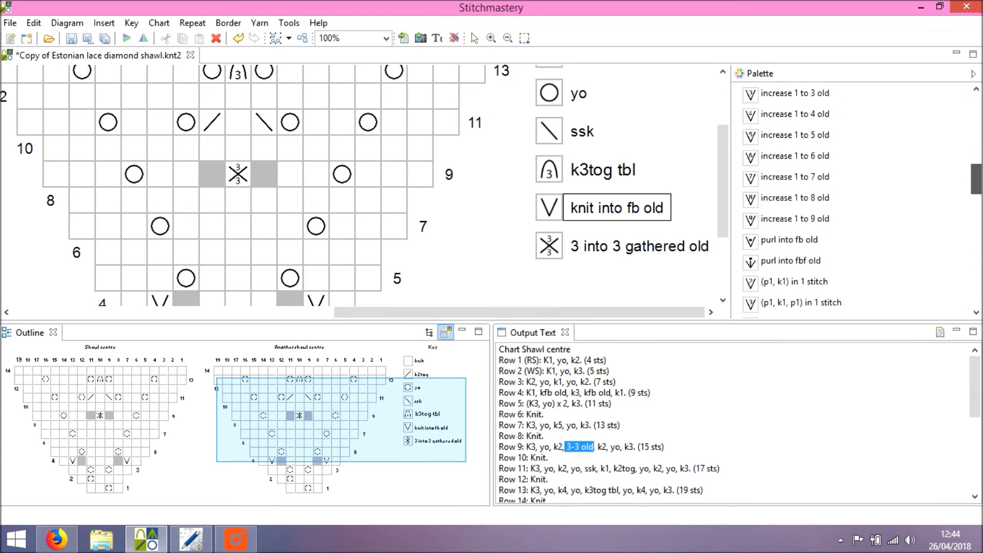
{"action": "scroll", "coordinate": [850, 200], "scroll_direction": "down", "scroll_amount": 8}
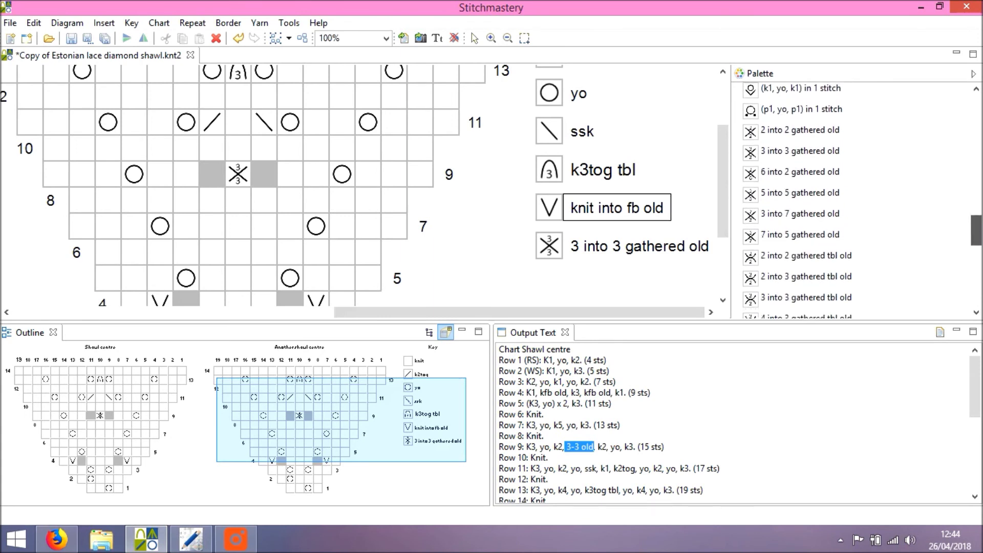
{"action": "scroll", "coordinate": [798, 200], "scroll_direction": "down", "scroll_amount": 2}
{"action": "scroll", "coordinate": [798, 200], "scroll_direction": "up", "scroll_amount": 6}
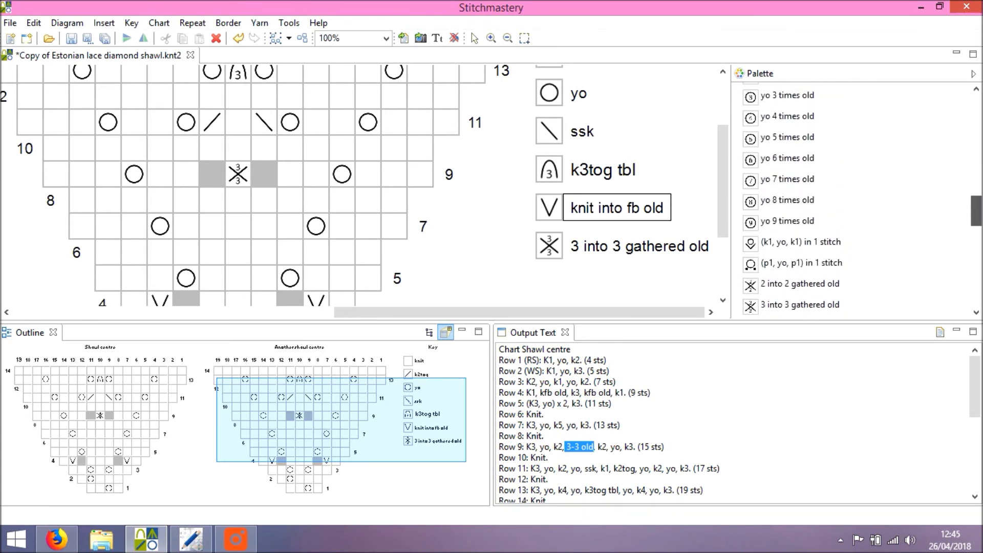
{"action": "scroll", "coordinate": [850, 199], "scroll_direction": "up", "scroll_amount": 10}
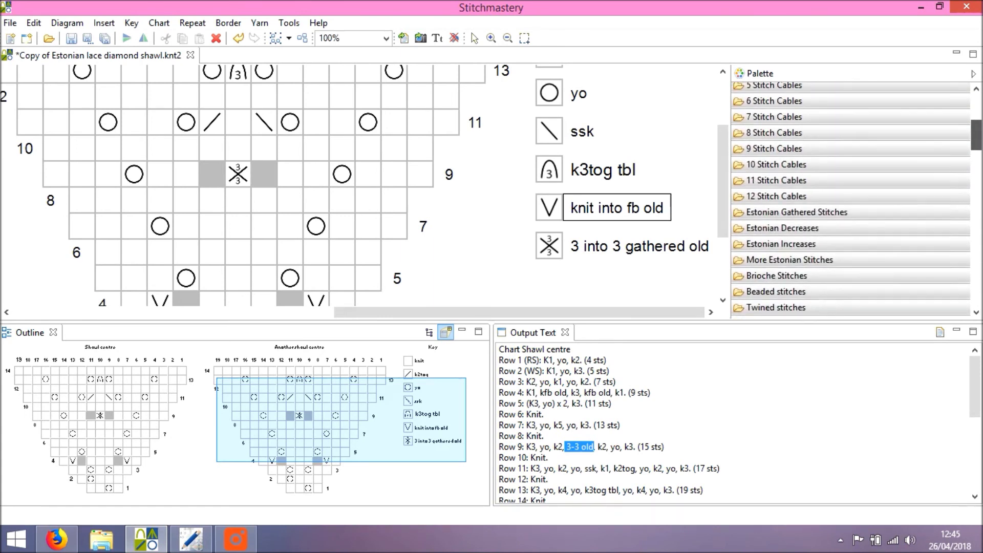
{"action": "scroll", "coordinate": [850, 199], "scroll_direction": "up", "scroll_amount": 1}
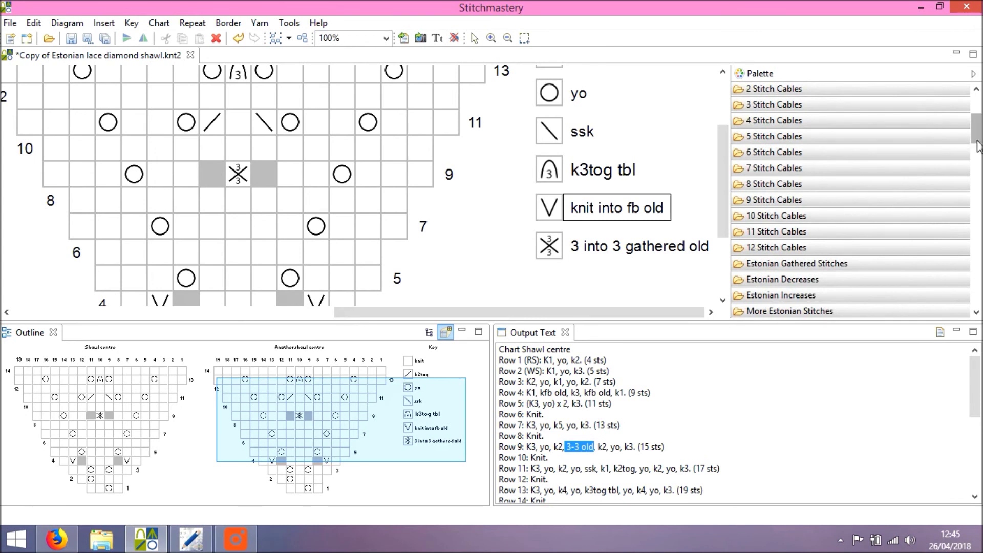
- Drop '3 into 3 gathered' from Estonian Gathered Stitches onto row 9's centre stitch
{"action": "left_click_drag", "start_coordinate": [978, 146], "coordinate": [978, 139]}
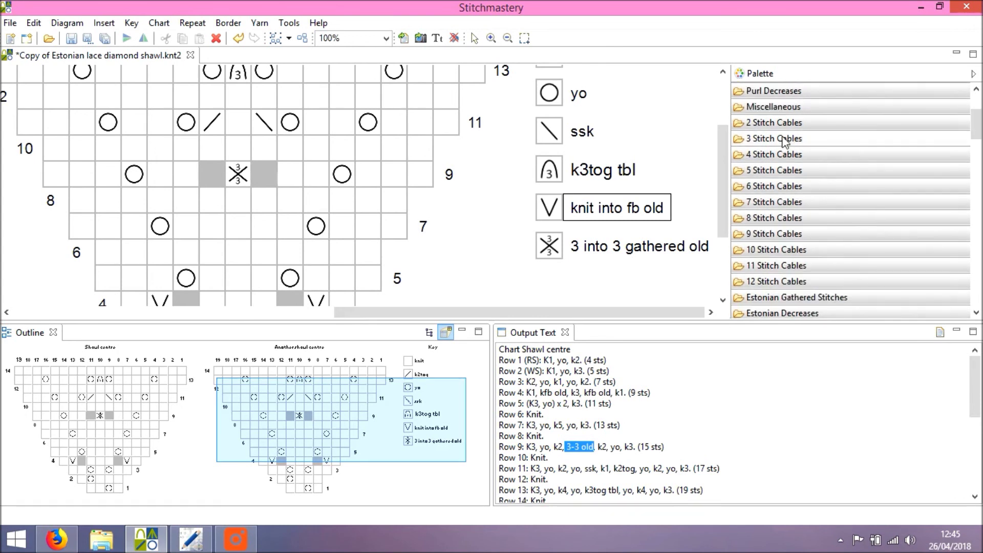
{"action": "left_click", "coordinate": [799, 298]}
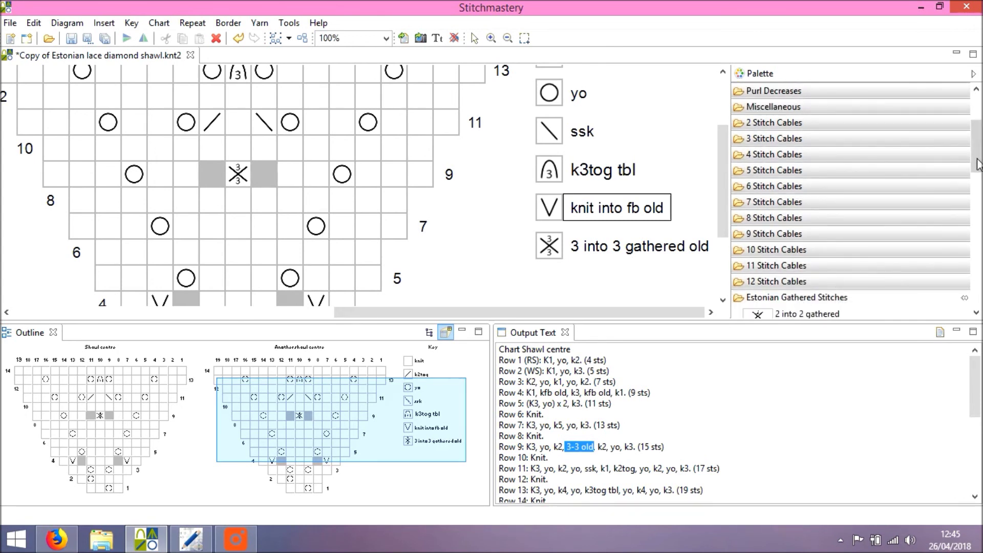
{"action": "left_click_drag", "start_coordinate": [979, 143], "coordinate": [979, 176]}
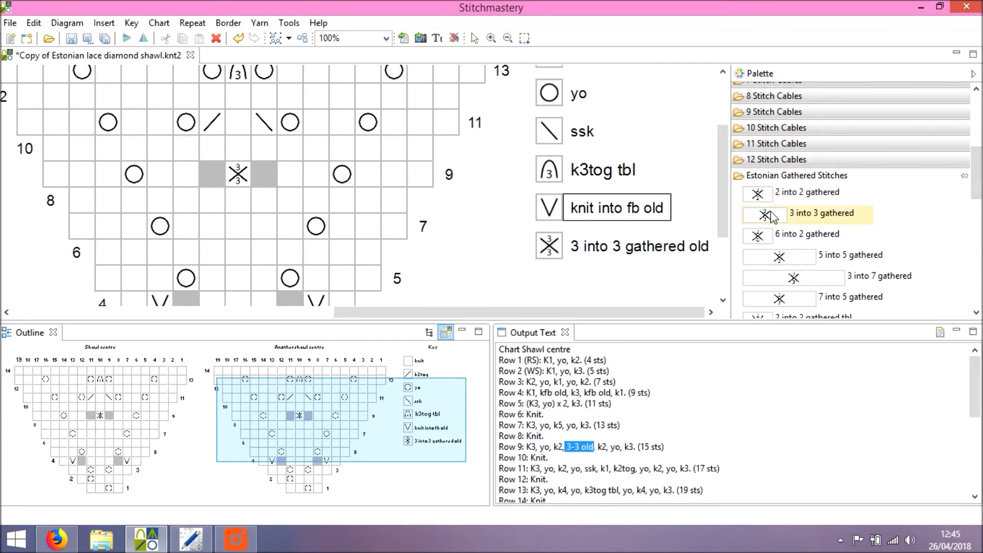
{"action": "mouse_move", "coordinate": [772, 218]}
{"action": "left_mouse_down"}
{"action": "mouse_move", "coordinate": [250, 206]}
{"action": "mouse_move", "coordinate": [214, 183]}
{"action": "left_mouse_up"}
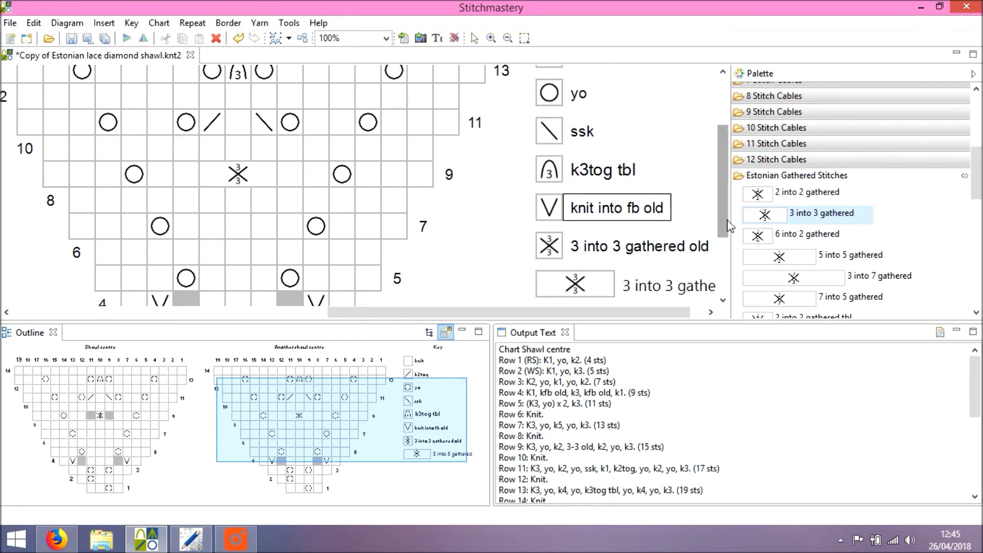
{"action": "left_click_drag", "start_coordinate": [728, 226], "coordinate": [729, 260]}
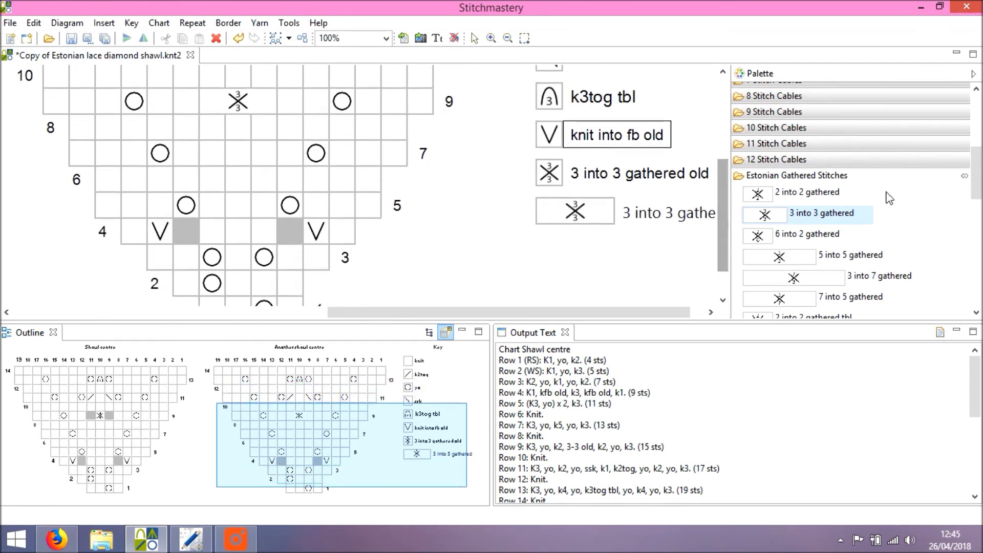
{"action": "left_click_drag", "start_coordinate": [979, 185], "coordinate": [979, 129]}
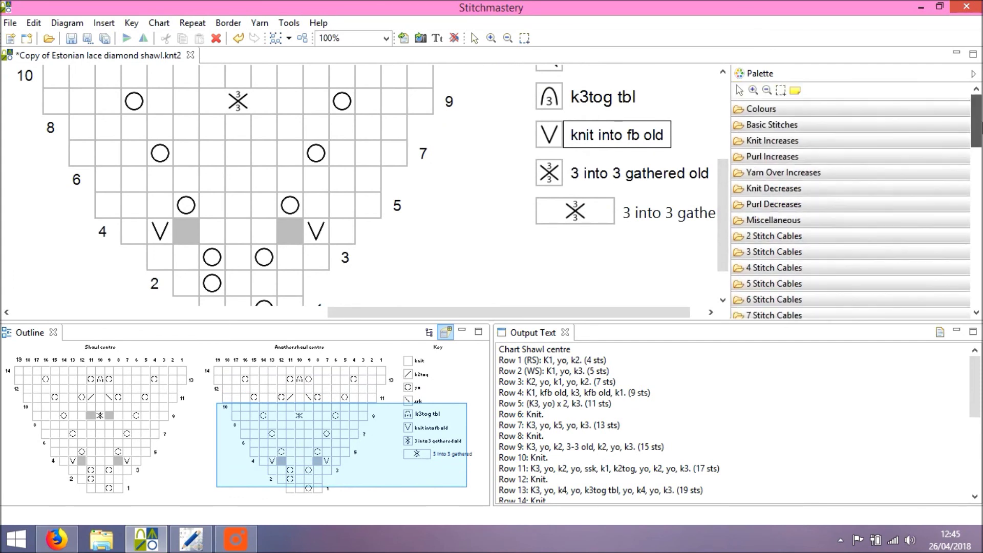
- Place 'knit into fb' from Knit Increases in row 4 (reads pfb) and at row 5's start (Kfb, 11 sts)
{"action": "left_click", "coordinate": [793, 141]}
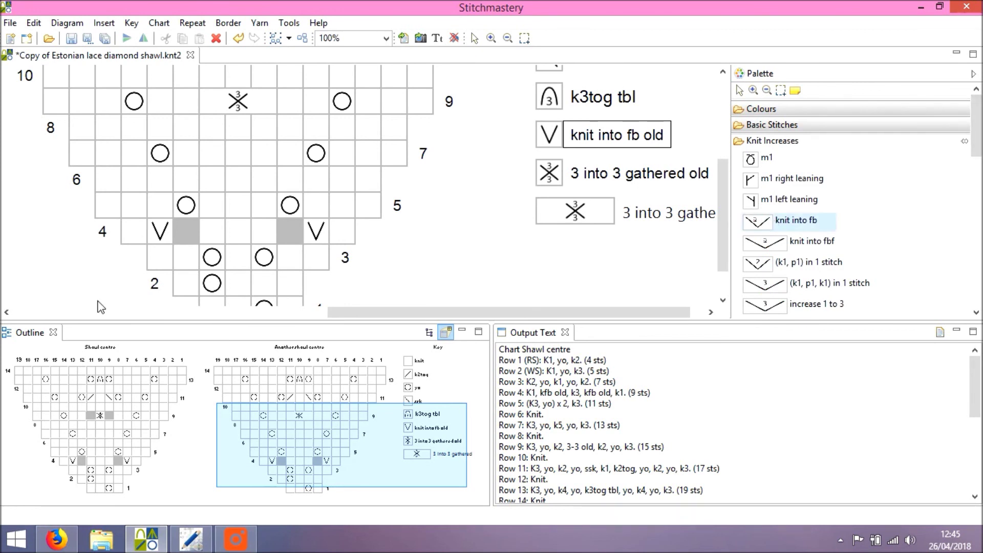
{"action": "left_click", "coordinate": [299, 239]}
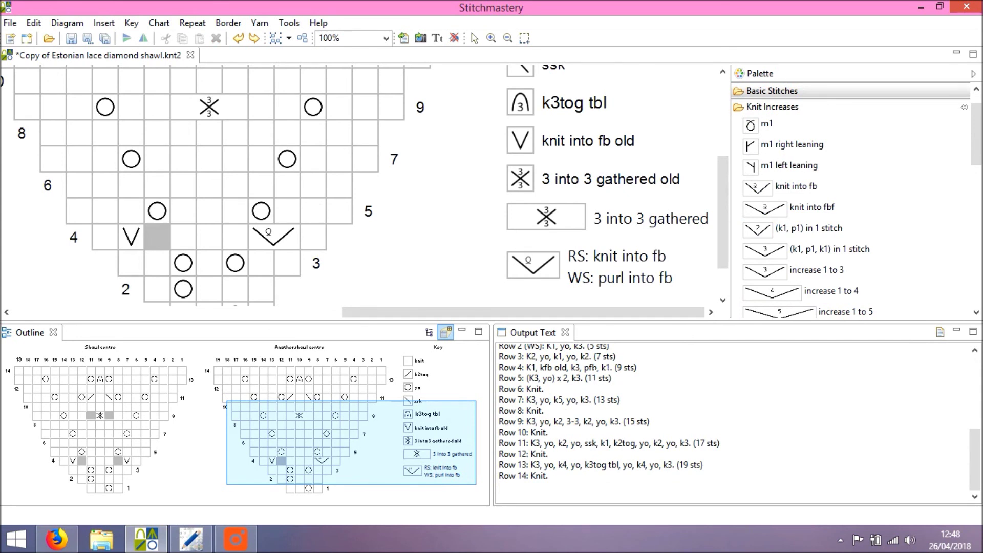
{"action": "left_click_drag", "start_coordinate": [584, 367], "coordinate": [599, 367]}
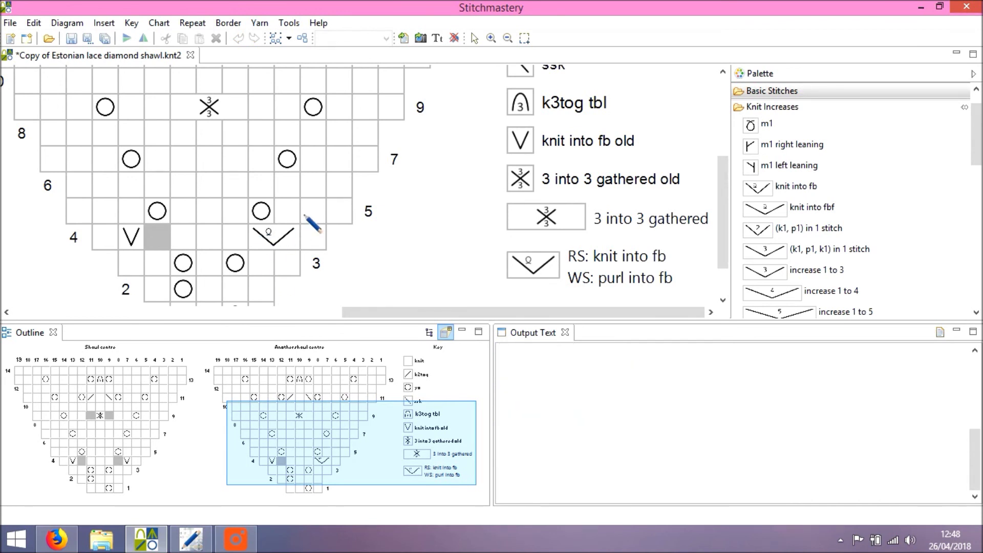
{"action": "left_click", "coordinate": [306, 217]}
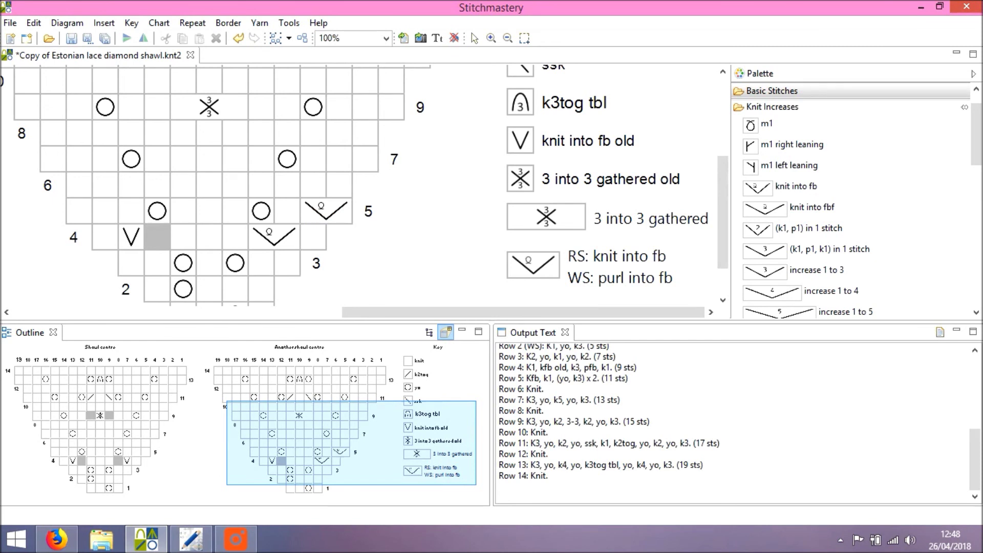
{"action": "double_click", "coordinate": [532, 377]}
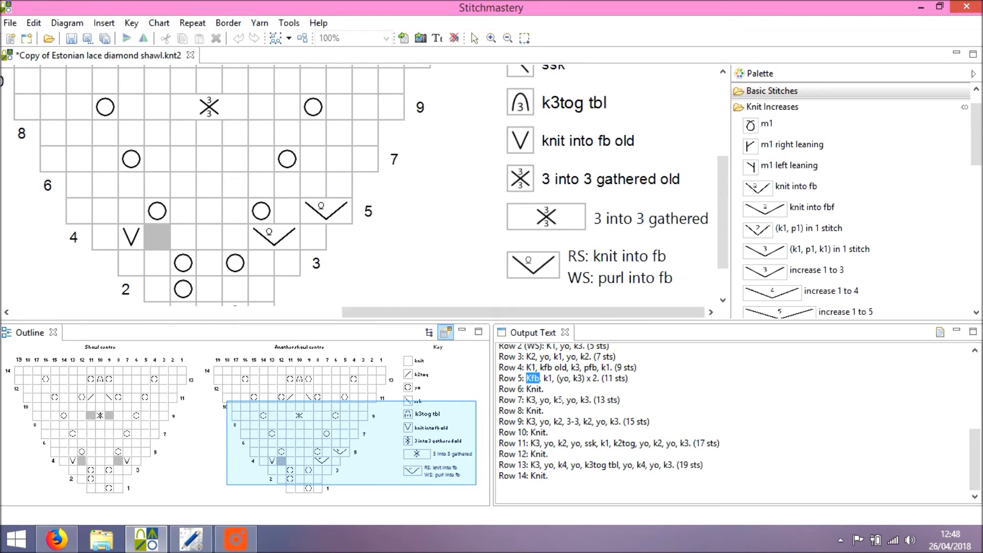
- Highlight row 9's 3-3 in Output Text, then scroll the chart left to show both shawl centres
{"action": "mouse_move", "coordinate": [581, 421]}
{"action": "left_mouse_down"}
{"action": "mouse_move", "coordinate": [553, 432]}
{"action": "mouse_move", "coordinate": [582, 422]}
{"action": "mouse_move", "coordinate": [566, 421]}
{"action": "left_mouse_up"}
{"action": "left_click", "coordinate": [581, 421]}
{"action": "left_click_drag", "start_coordinate": [451, 311], "coordinate": [236, 296]}
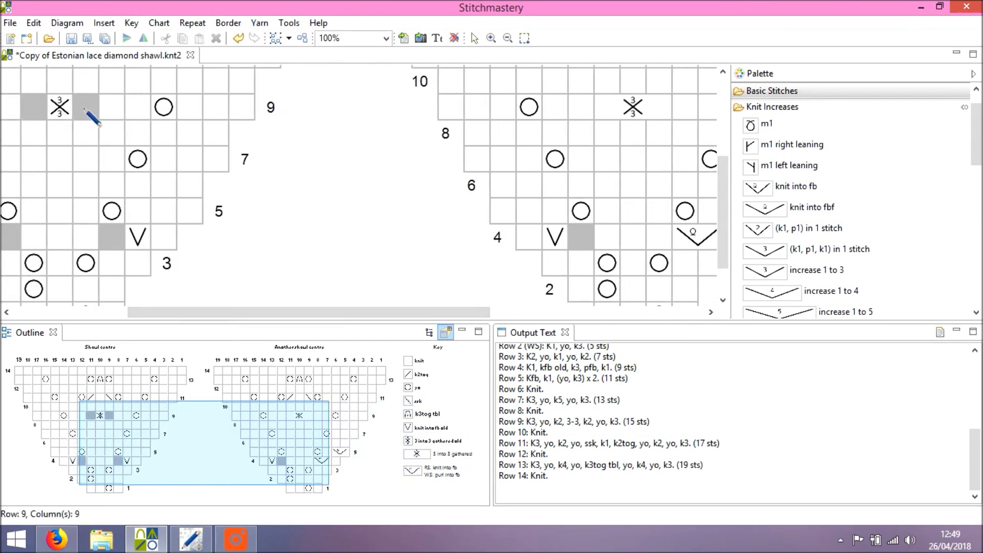